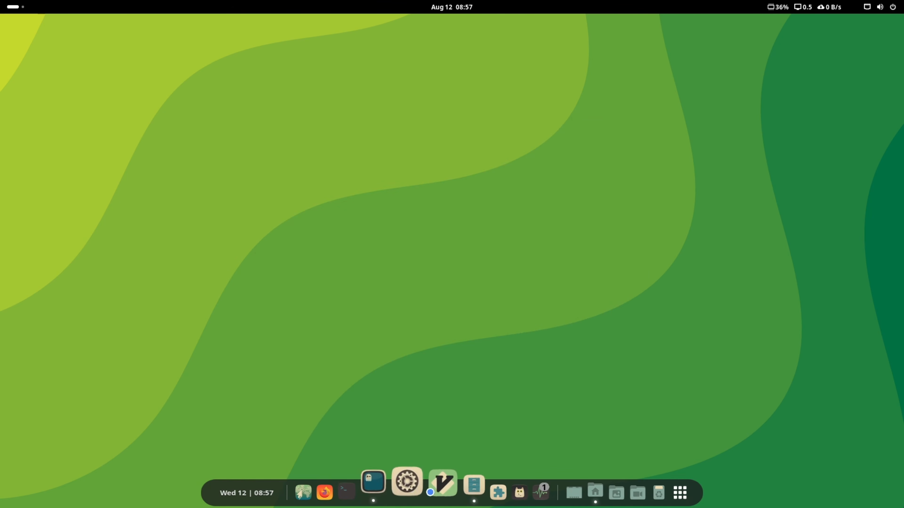
Show and minimize the Files window from the dock, and show and close the application grid
{"action": "left_click", "coordinate": [459, 488]}
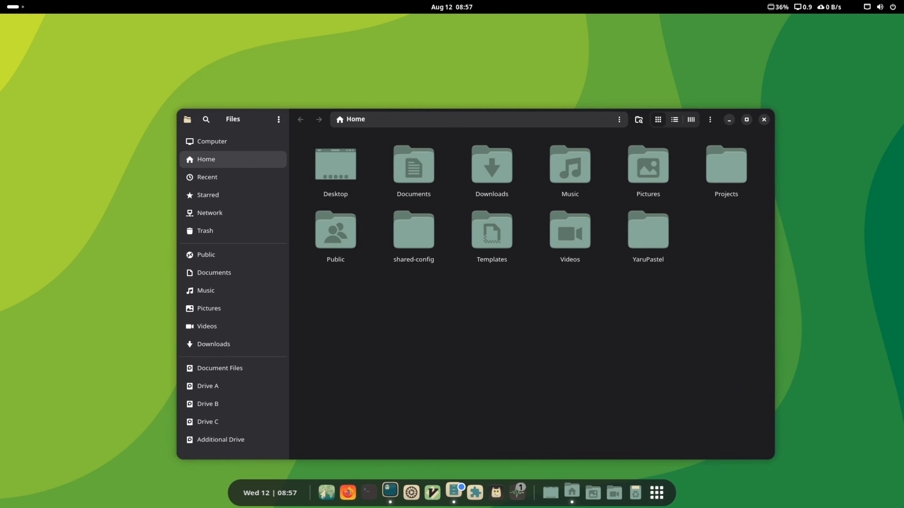
{"action": "left_click", "coordinate": [461, 486]}
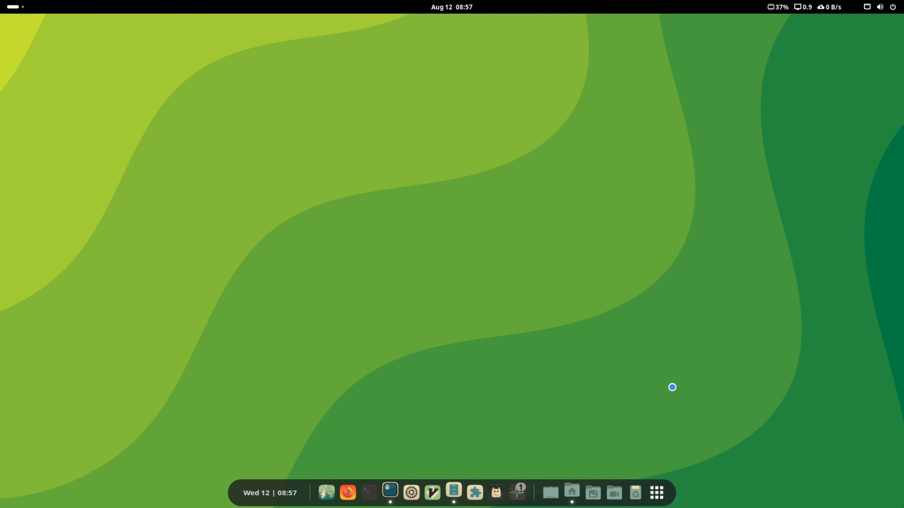
{"action": "left_click", "coordinate": [659, 491]}
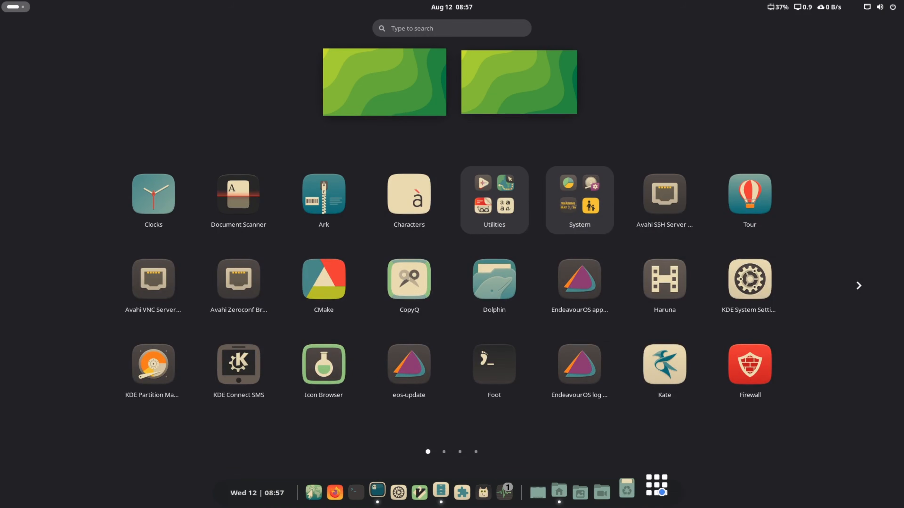
{"action": "left_click", "coordinate": [661, 493]}
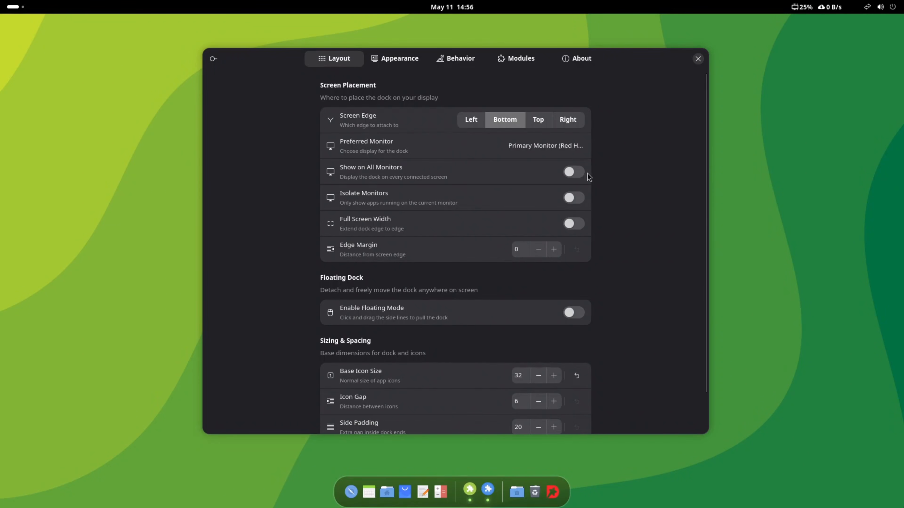
Open the dock's Behavior settings and toggle Hover Zoom
{"action": "left_click", "coordinate": [456, 63]}
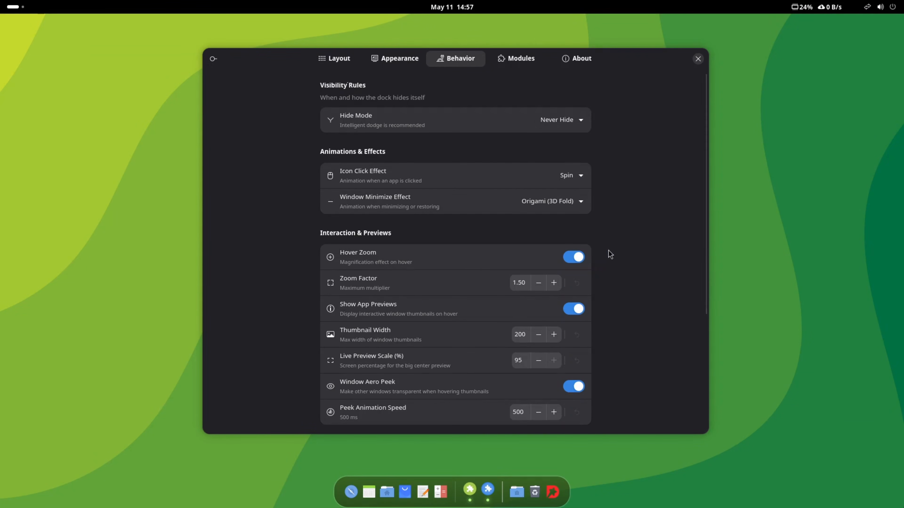
{"action": "left_click", "coordinate": [577, 257]}
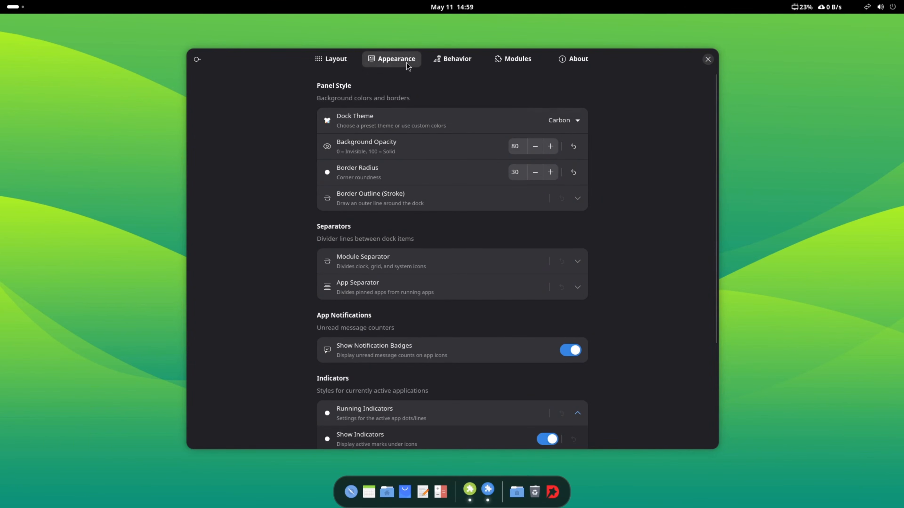
Try the Nord, Catppuccin Mocha and Tokyo Night presets as the dock theme
{"action": "left_click", "coordinate": [551, 125]}
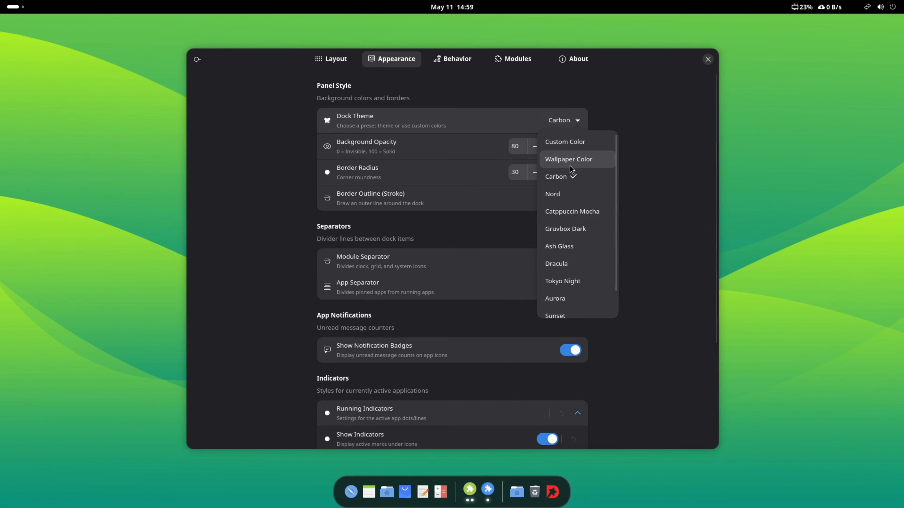
{"action": "left_click", "coordinate": [569, 197]}
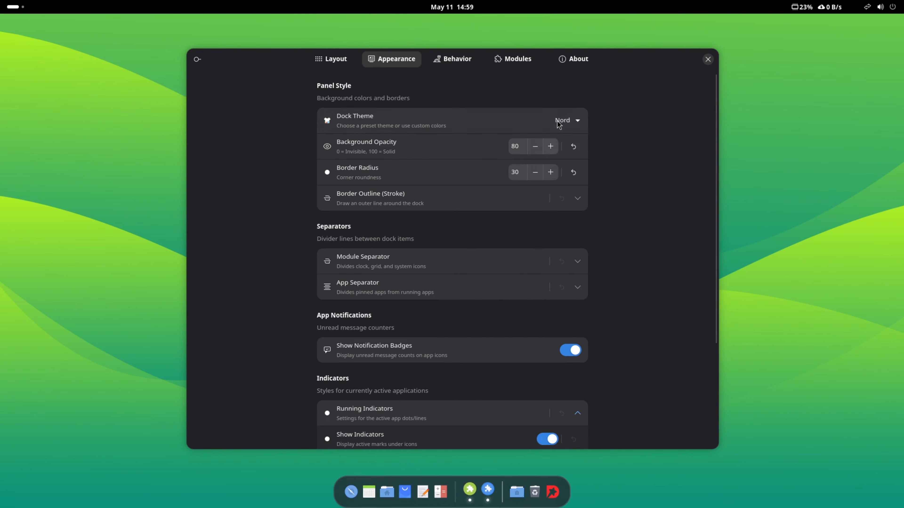
{"action": "left_click", "coordinate": [557, 129]}
{"action": "left_click", "coordinate": [572, 213]}
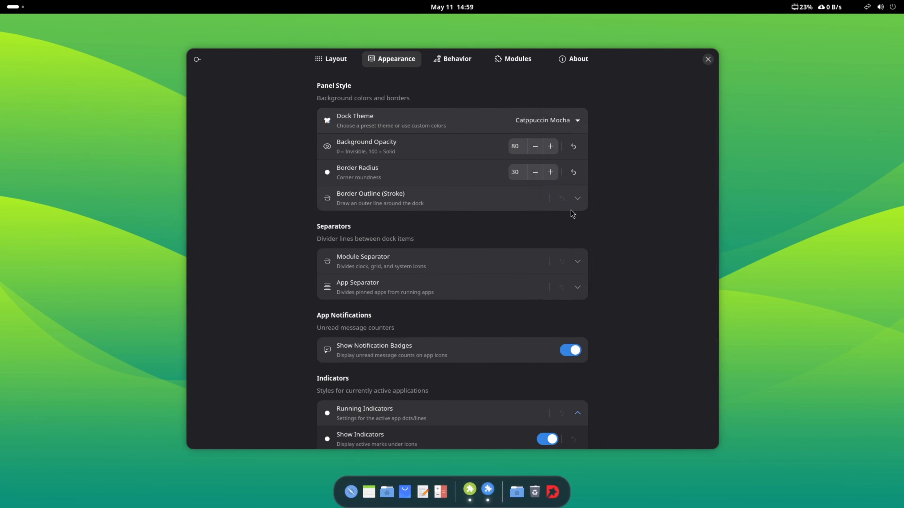
{"action": "left_click", "coordinate": [557, 121]}
{"action": "left_click", "coordinate": [573, 279]}
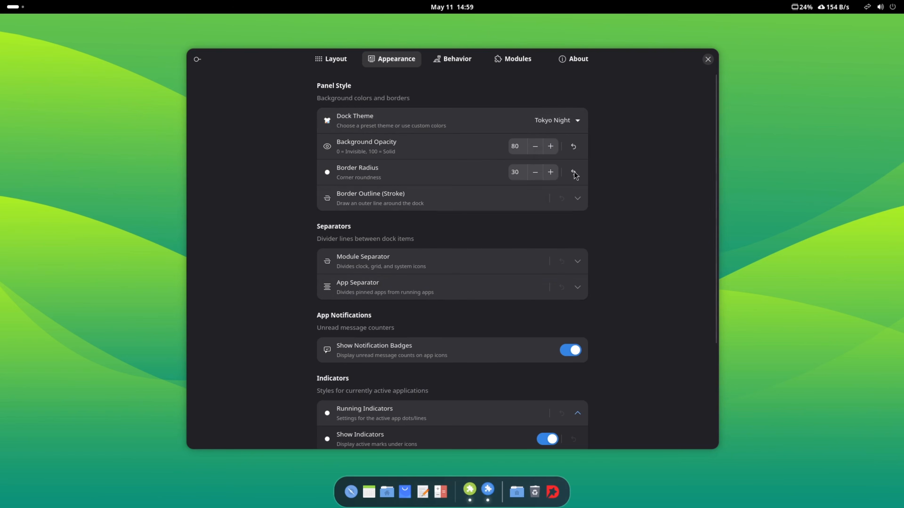
Try the Aurora, Sunset and Slate Ocean presets as the dock theme
{"action": "left_click", "coordinate": [573, 123]}
{"action": "left_click", "coordinate": [566, 300]}
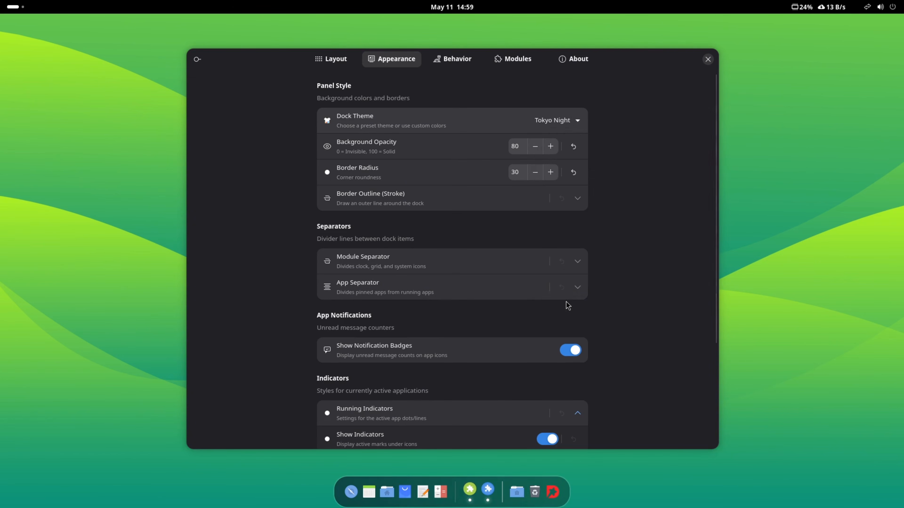
{"action": "left_click", "coordinate": [571, 129]}
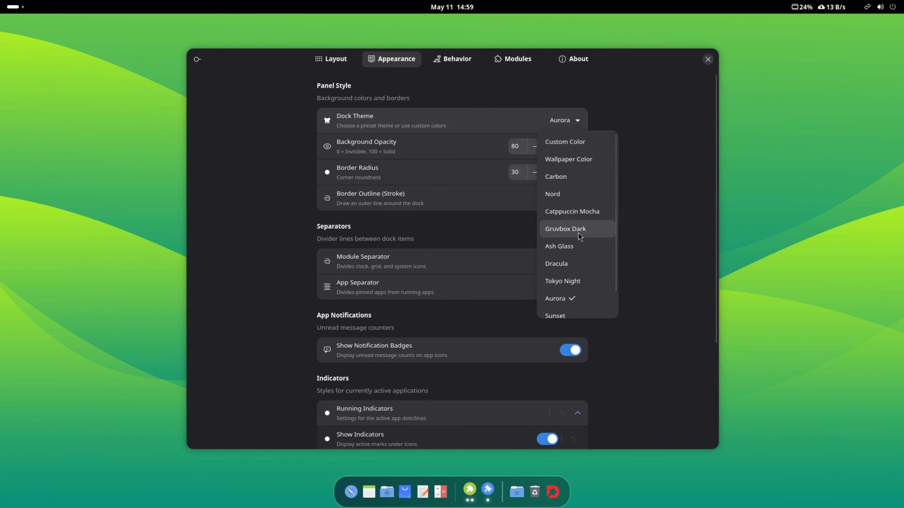
{"action": "left_click", "coordinate": [582, 289]}
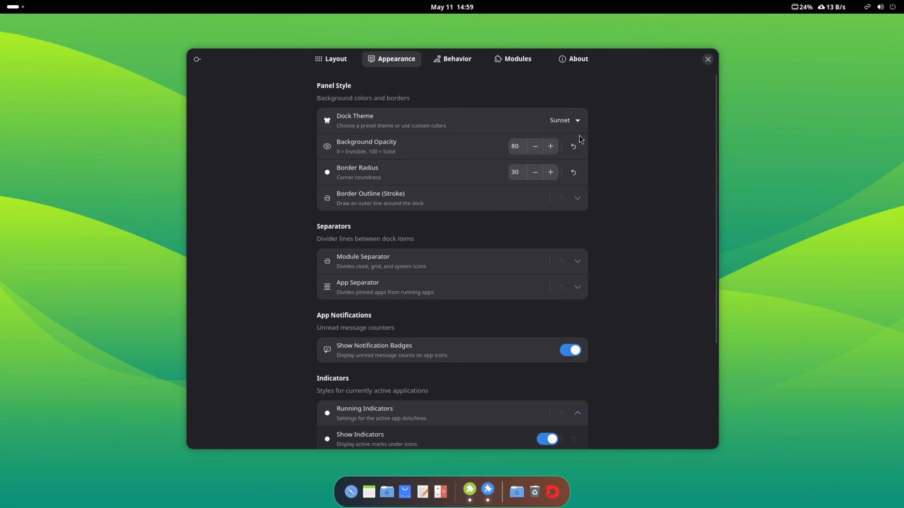
{"action": "left_click", "coordinate": [577, 122]}
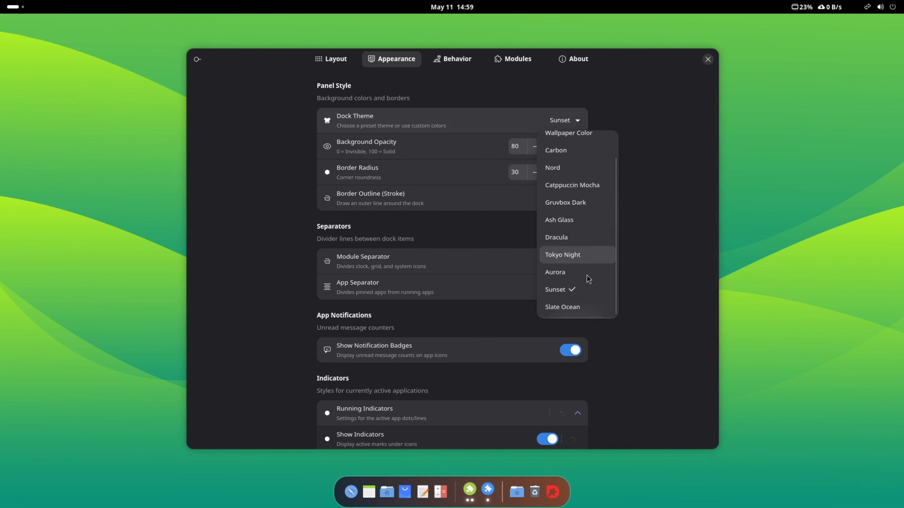
{"action": "left_click", "coordinate": [586, 307]}
Set the dock theme to Wallpaper Color
{"action": "left_click", "coordinate": [578, 120]}
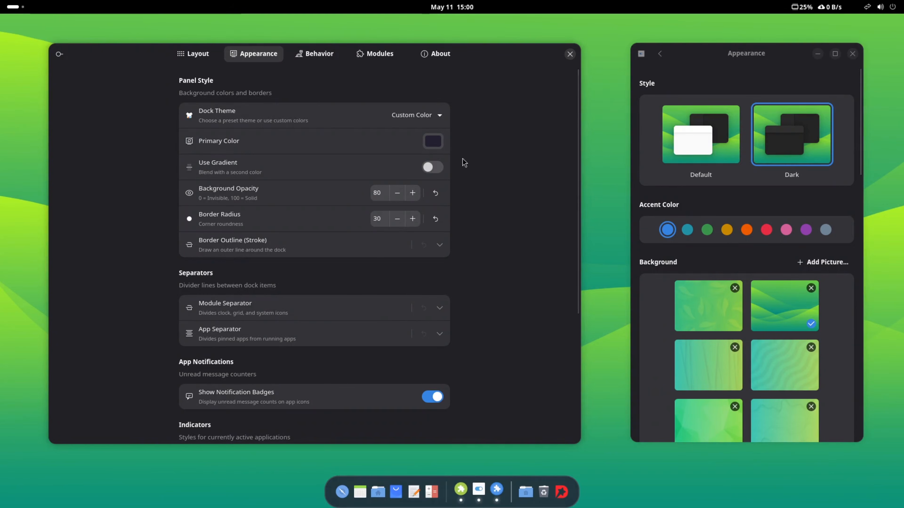
{"action": "left_click", "coordinate": [427, 120]}
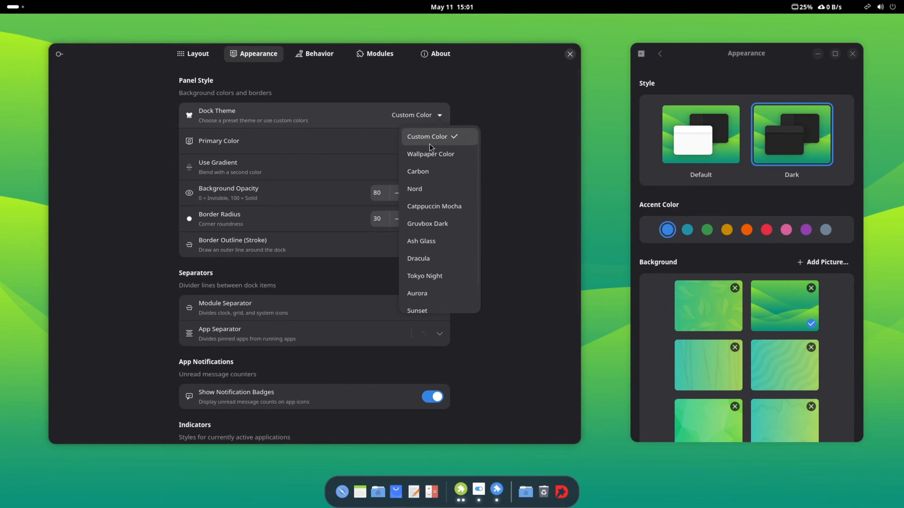
{"action": "left_click", "coordinate": [429, 154]}
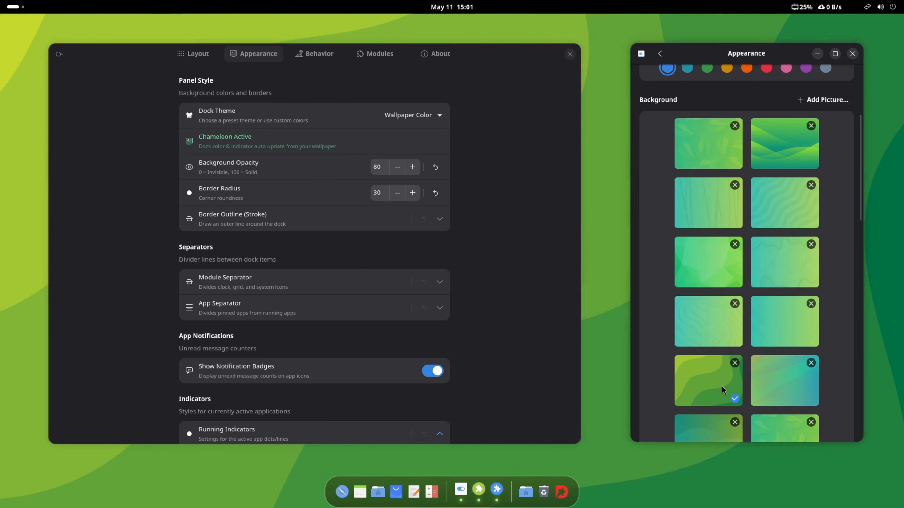
Change the desktop background to the blue abstract wallpaper to test the dock's automatic color matching
{"action": "scroll", "coordinate": [722, 387], "scroll_direction": "down", "scroll_amount": 4}
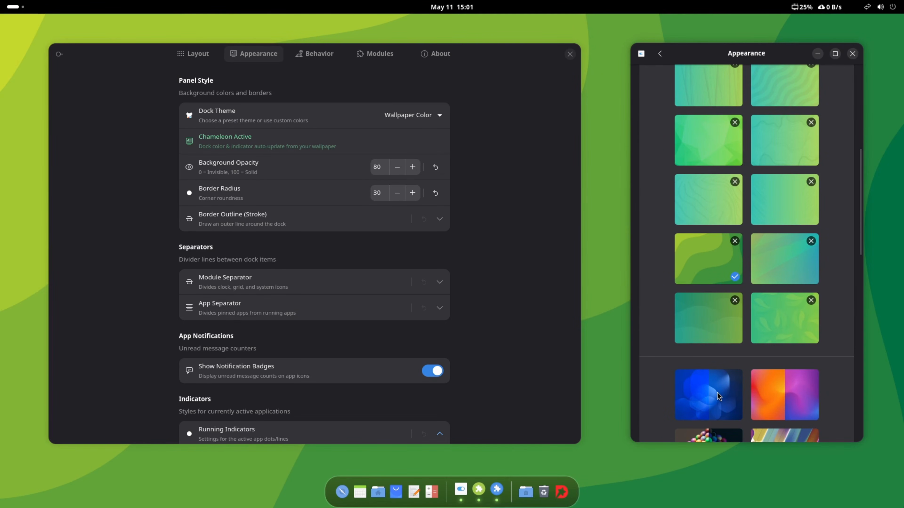
{"action": "left_click", "coordinate": [705, 395]}
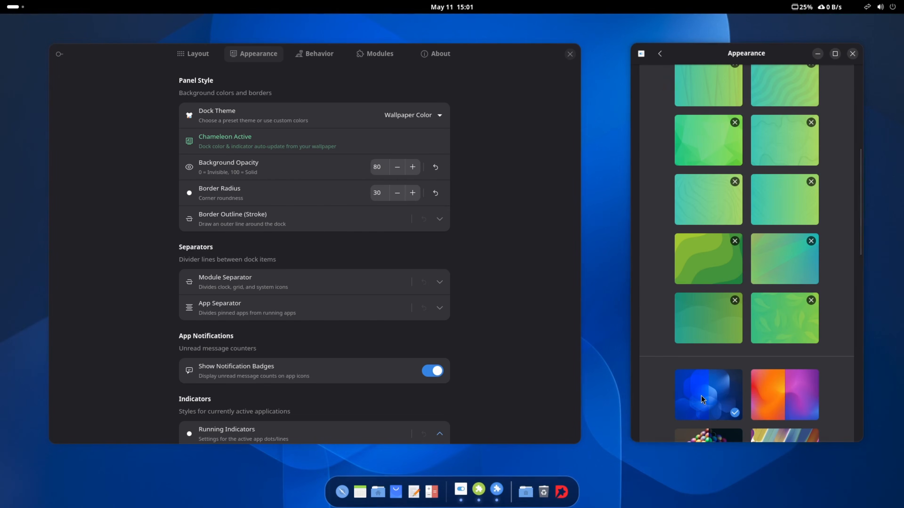
{"action": "scroll", "coordinate": [758, 343], "scroll_direction": "down", "scroll_amount": 3}
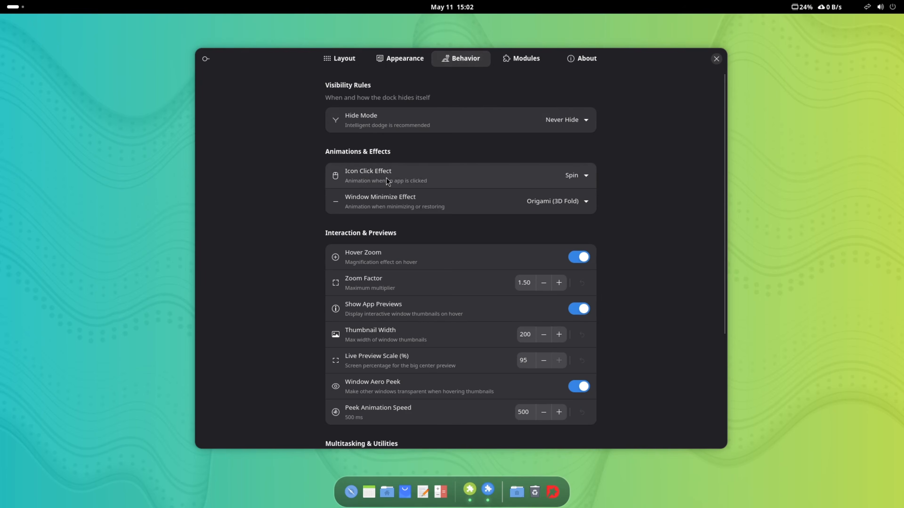
Examine the available Icon Click Effect animations and close the dock settings without choosing another one
{"action": "left_click", "coordinate": [566, 180]}
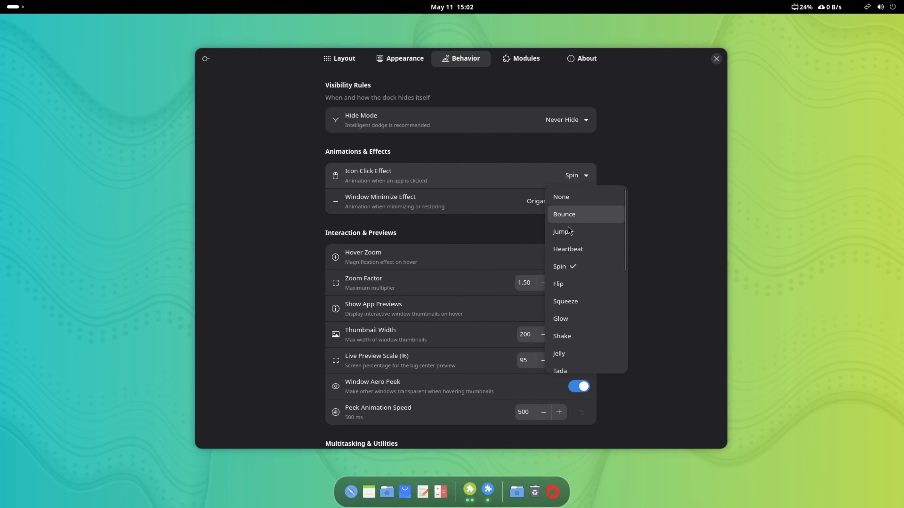
{"action": "scroll", "coordinate": [568, 313], "scroll_direction": "down", "scroll_amount": 1}
{"action": "scroll", "coordinate": [566, 315], "scroll_direction": "down", "scroll_amount": 6}
{"action": "scroll", "coordinate": [566, 313], "scroll_direction": "down", "scroll_amount": 2}
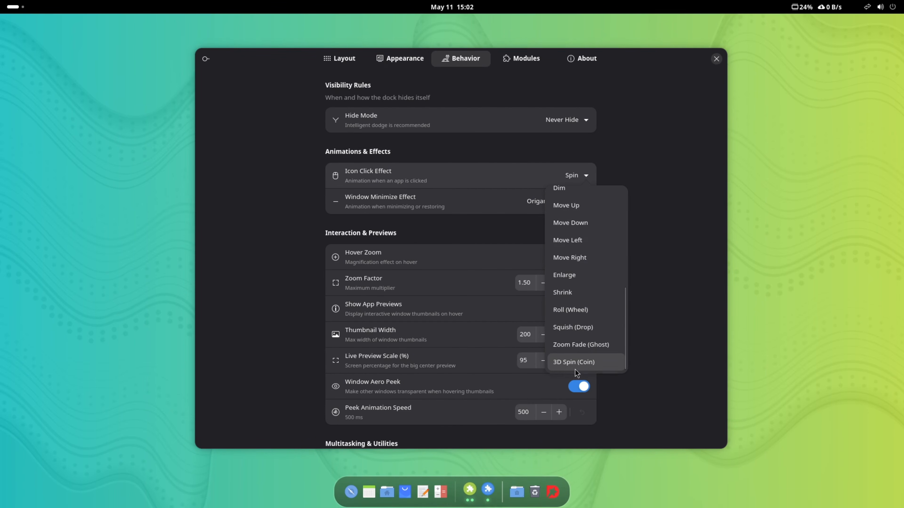
{"action": "scroll", "coordinate": [583, 335], "scroll_direction": "up", "scroll_amount": 7}
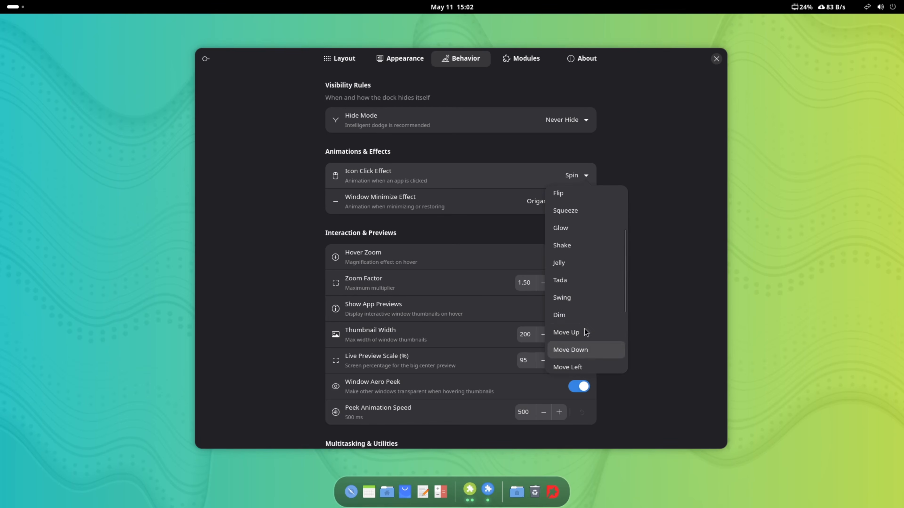
{"action": "scroll", "coordinate": [585, 327], "scroll_direction": "up", "scroll_amount": 4}
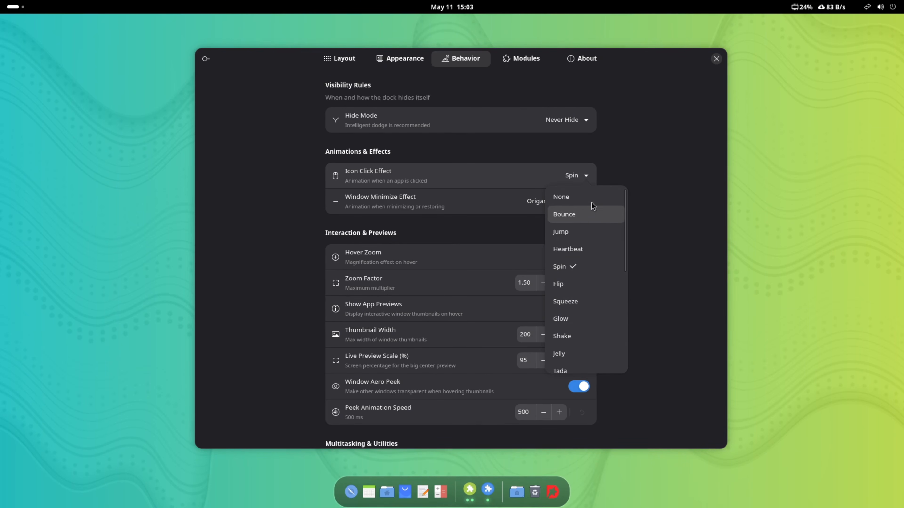
{"action": "left_click", "coordinate": [675, 233]}
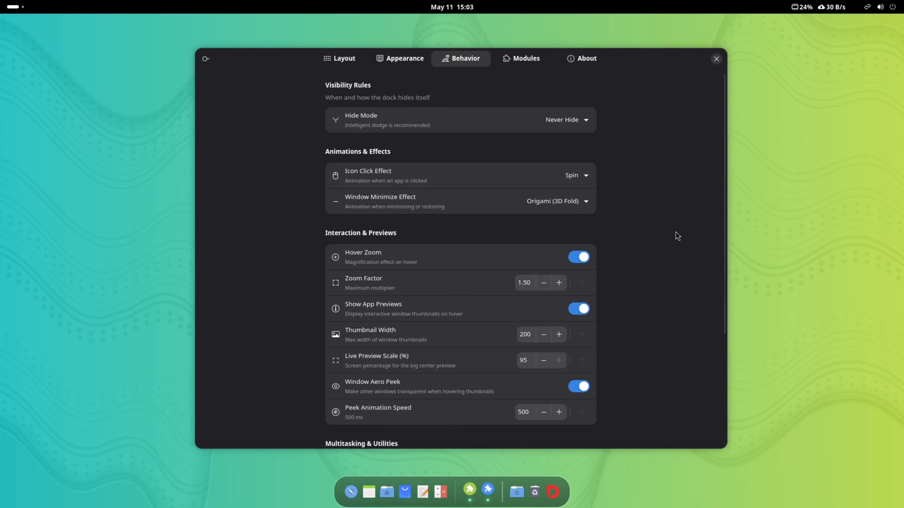
{"action": "key", "text": "Escape"}
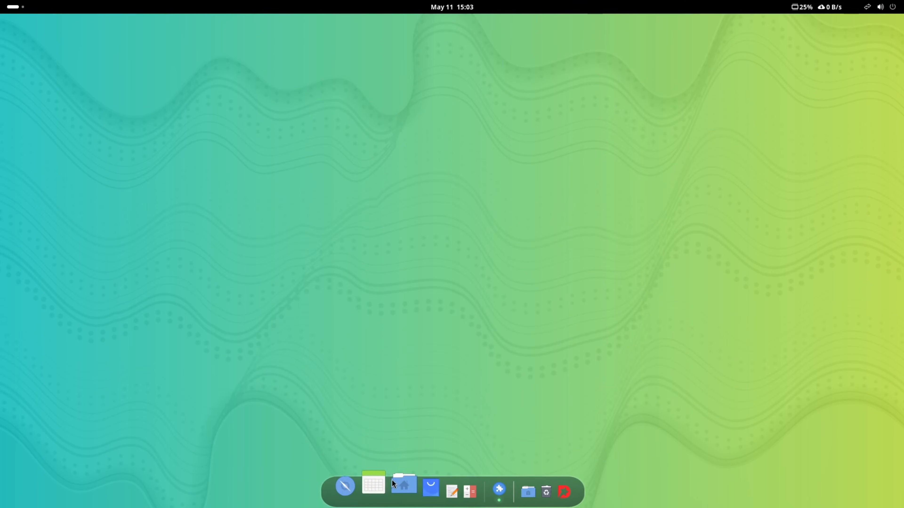
Launch Files and the terminal from the dock to preview the icon animations
{"action": "left_click", "coordinate": [402, 485]}
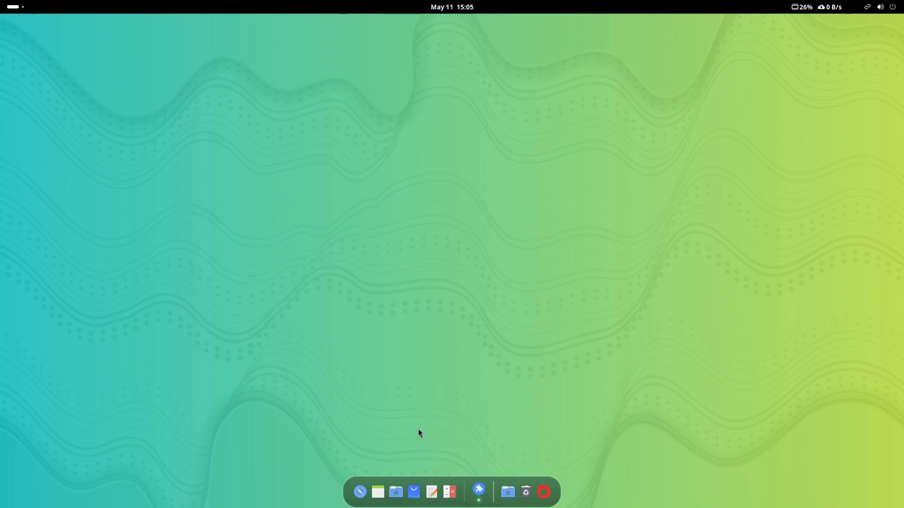
{"action": "left_click", "coordinate": [391, 485]}
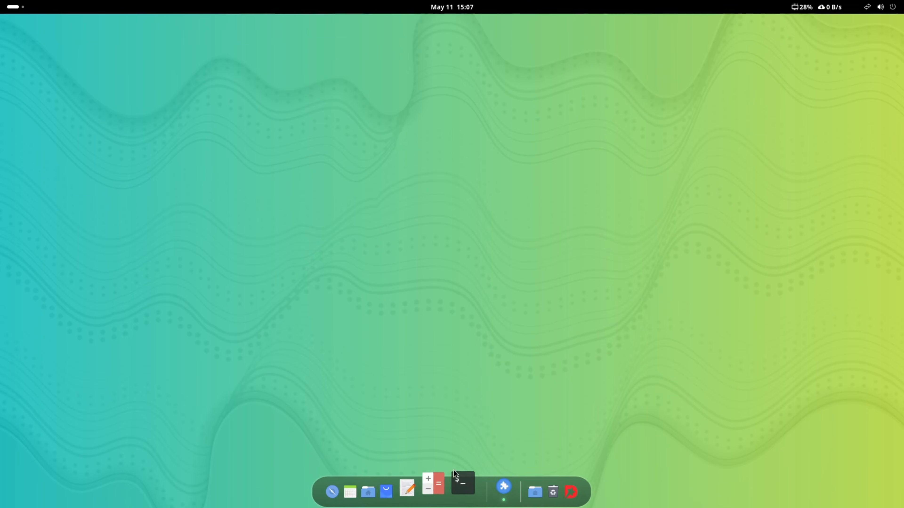
{"action": "left_click", "coordinate": [459, 481]}
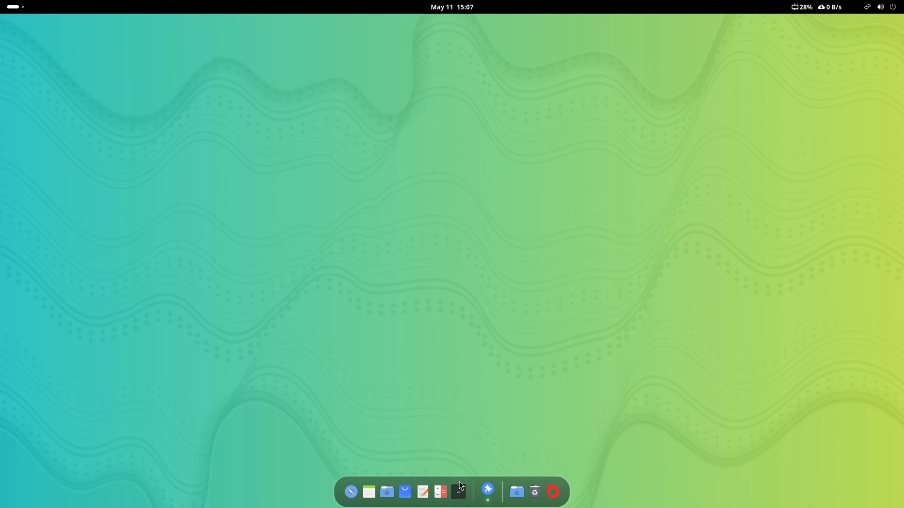
Set the dock's Window Minimize Effect to Magic Lamp
{"action": "left_click", "coordinate": [566, 177]}
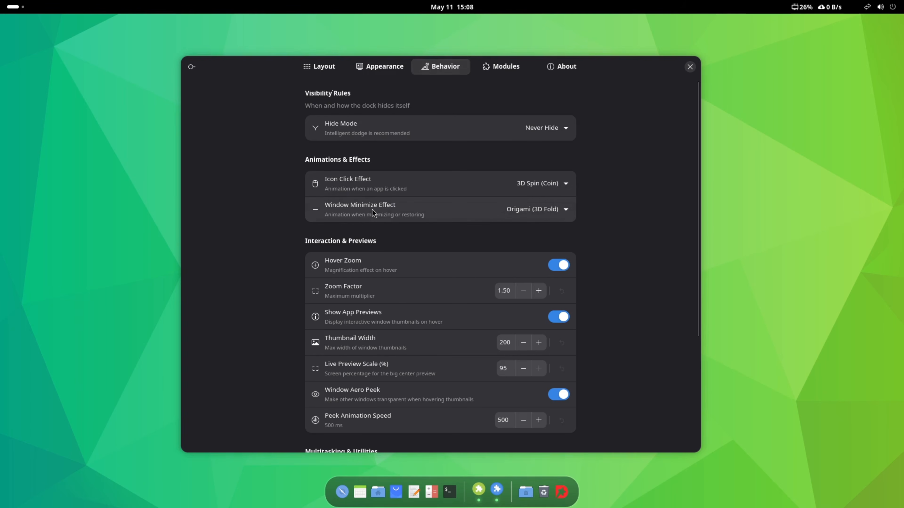
{"action": "left_click", "coordinate": [566, 210]}
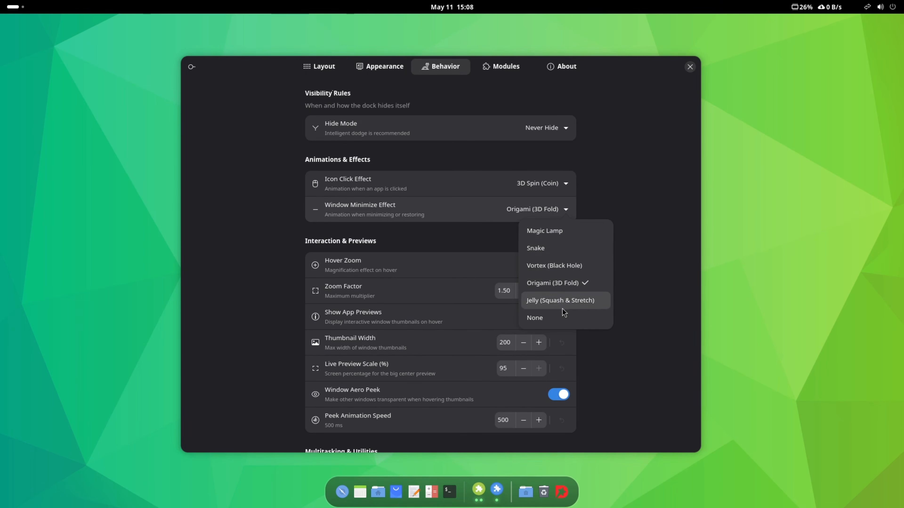
{"action": "left_click", "coordinate": [562, 238]}
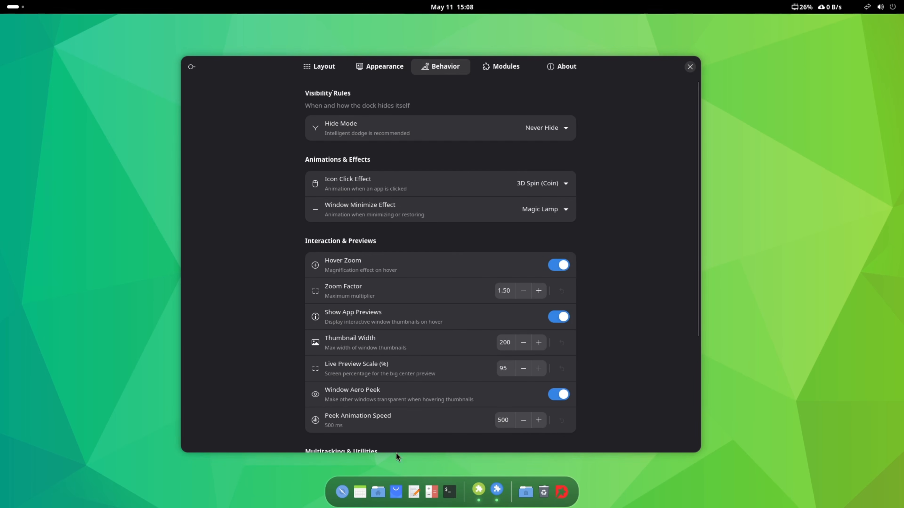
Open Files from the dock, minimize it and restore it to preview the window animation
{"action": "left_click", "coordinate": [379, 494]}
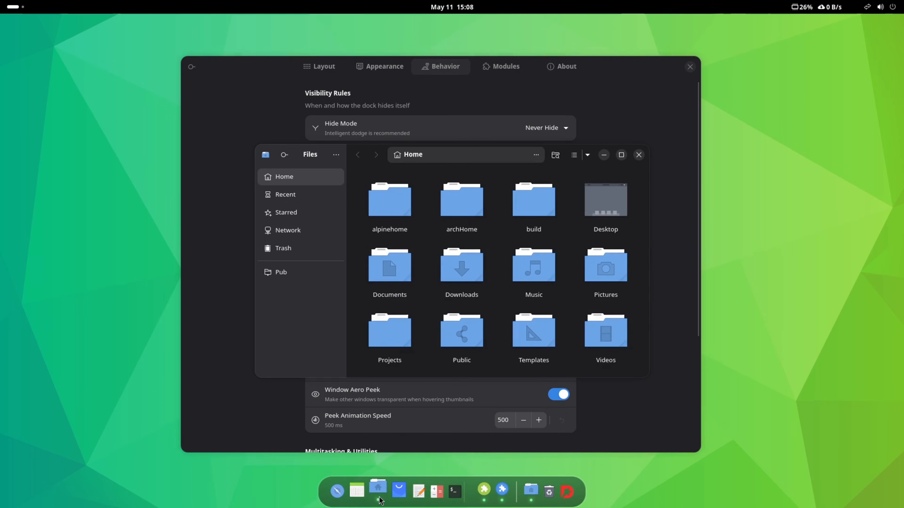
{"action": "left_click", "coordinate": [374, 484]}
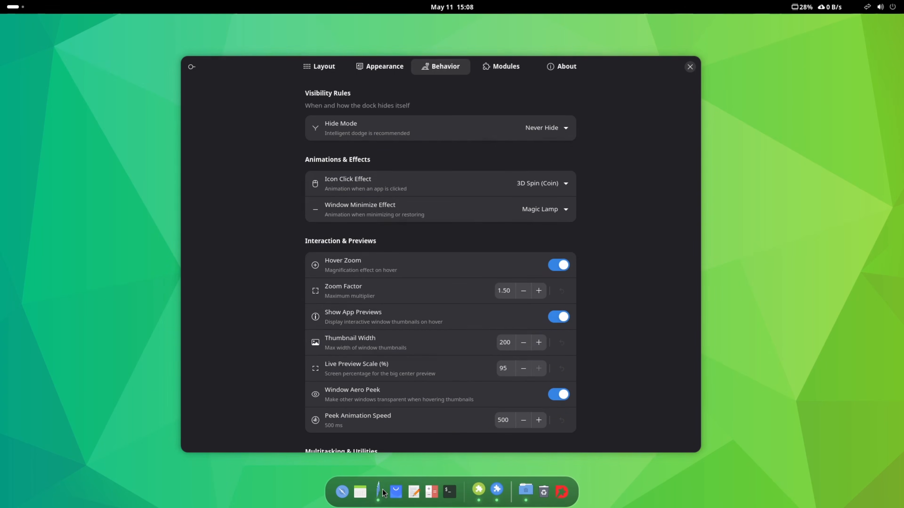
{"action": "left_click", "coordinate": [378, 492]}
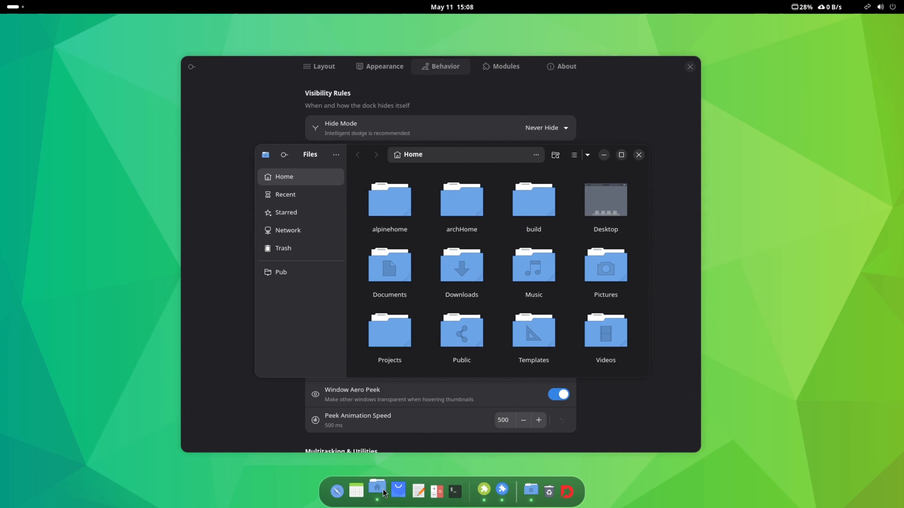
Minimize the Files window from the dock and set the Window Minimize Effect to Jelly (Squash & Stretch)
{"action": "left_click", "coordinate": [383, 491]}
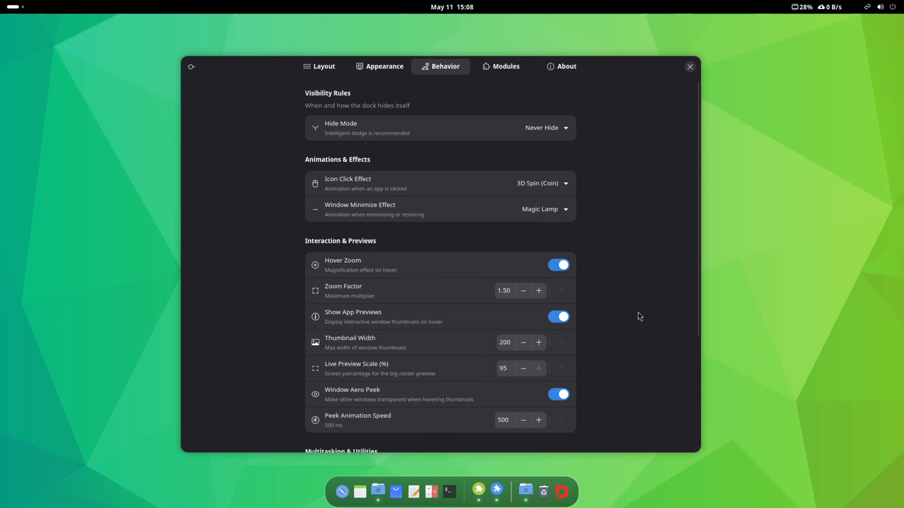
{"action": "left_click", "coordinate": [555, 214]}
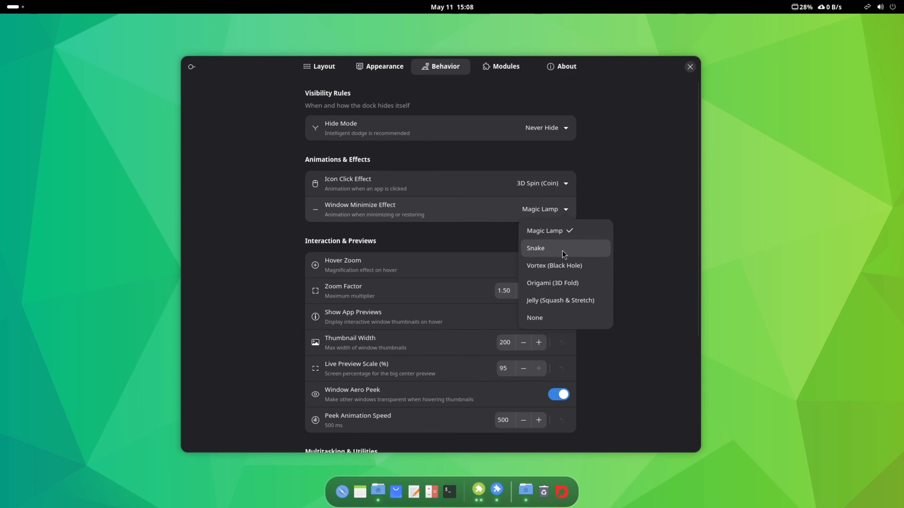
{"action": "left_click", "coordinate": [566, 299]}
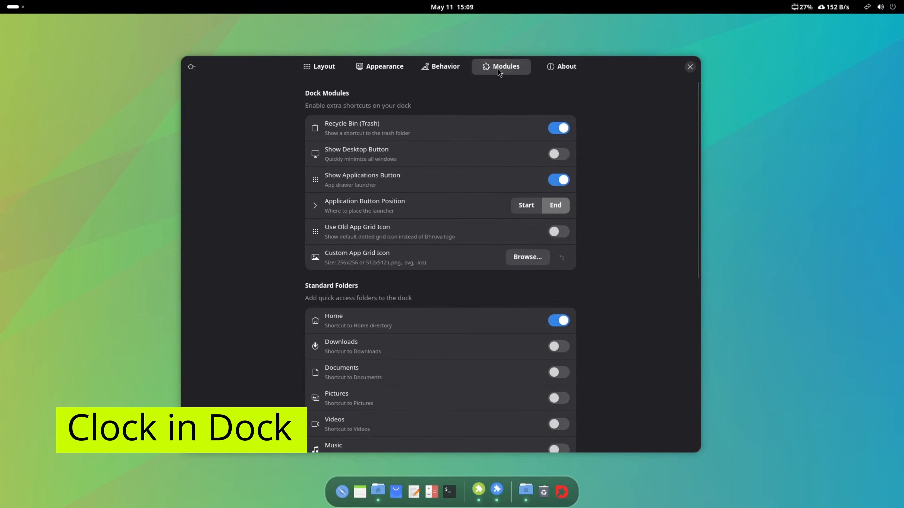
Turn on Show Clock in the dock modules and try the 24-hour format, returning to the 12-hour format
{"action": "scroll", "coordinate": [610, 183], "scroll_direction": "down", "scroll_amount": 5}
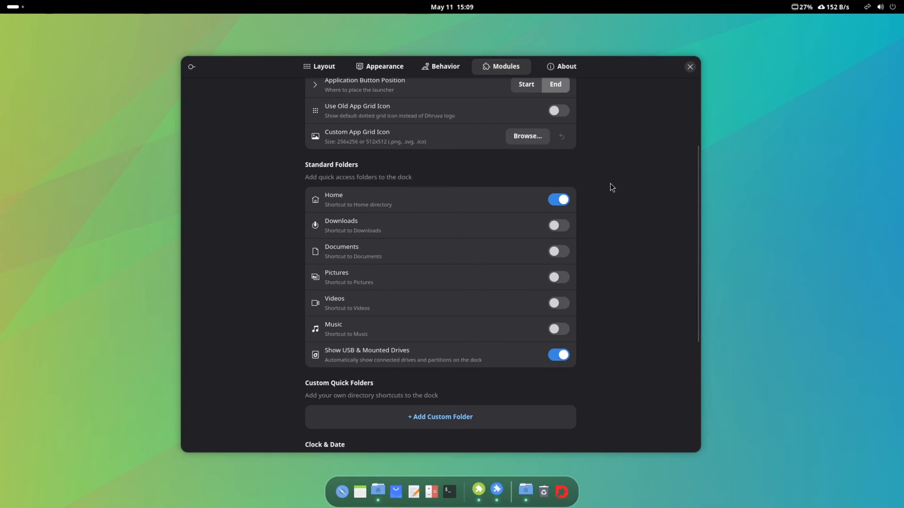
{"action": "scroll", "coordinate": [611, 189], "scroll_direction": "down", "scroll_amount": 7}
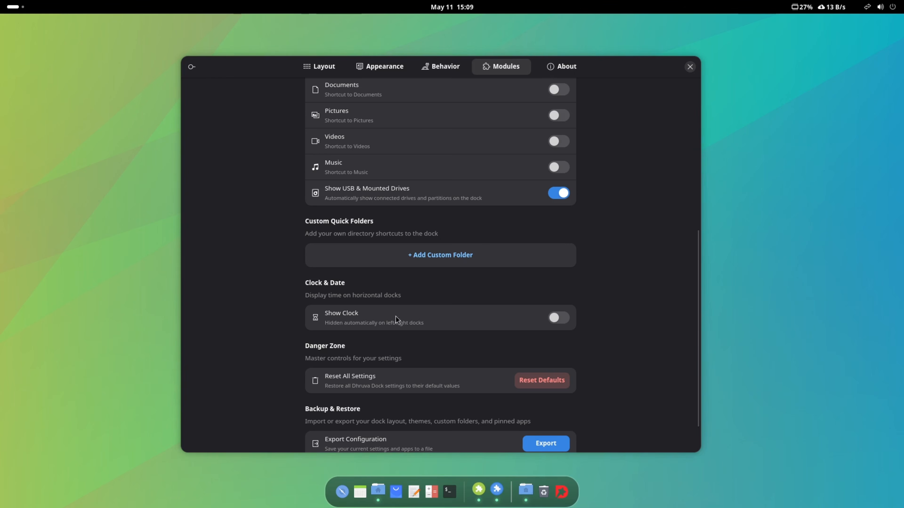
{"action": "left_click", "coordinate": [556, 318]}
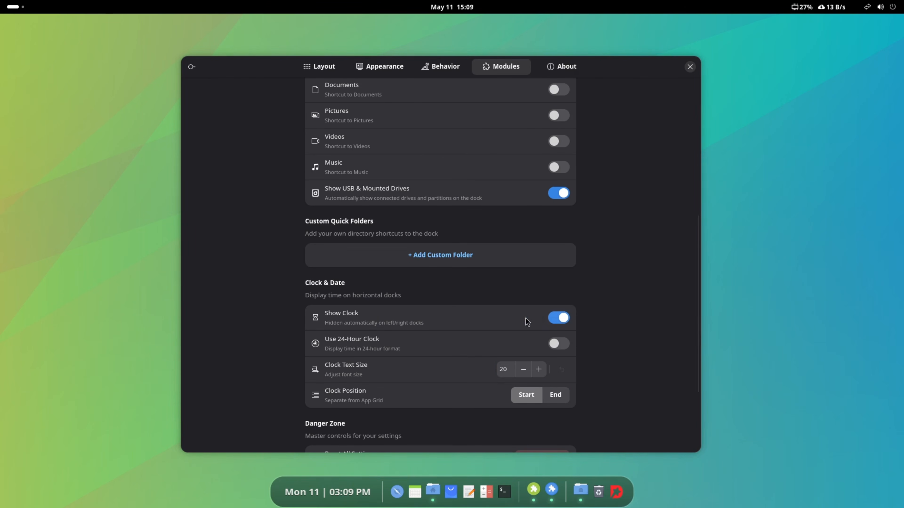
{"action": "left_click", "coordinate": [558, 344]}
{"action": "left_click", "coordinate": [558, 346]}
Set the Clock Text Size to 16 and try the clock at the End position, returning it to Start
{"action": "left_click", "coordinate": [524, 370]}
{"action": "left_click", "coordinate": [524, 370]}
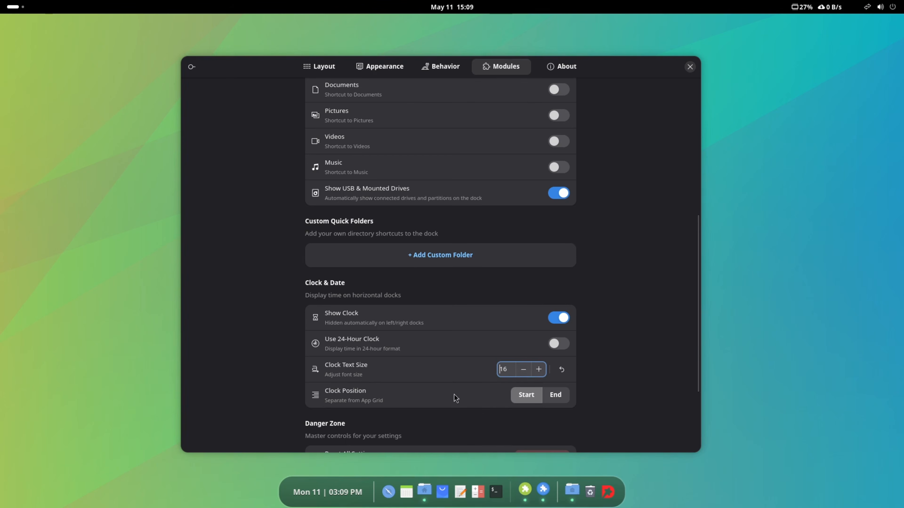
{"action": "left_click", "coordinate": [551, 396]}
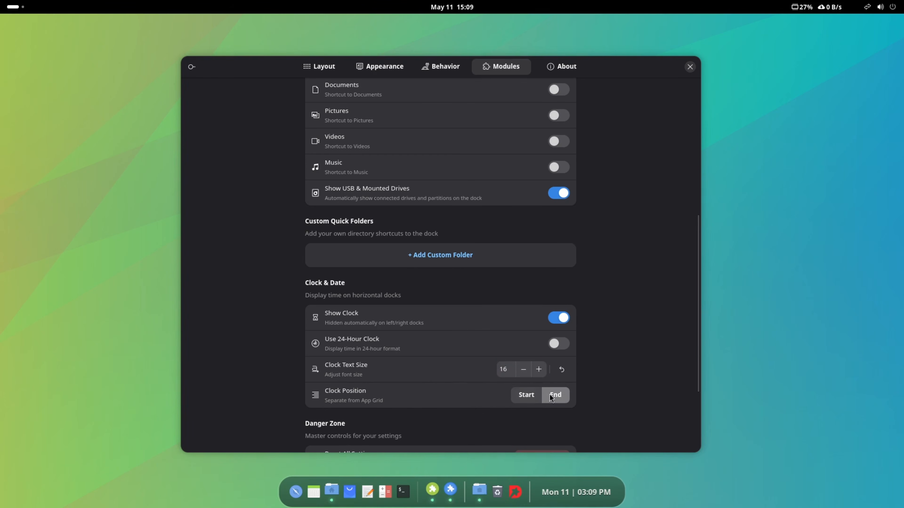
{"action": "left_click", "coordinate": [529, 398]}
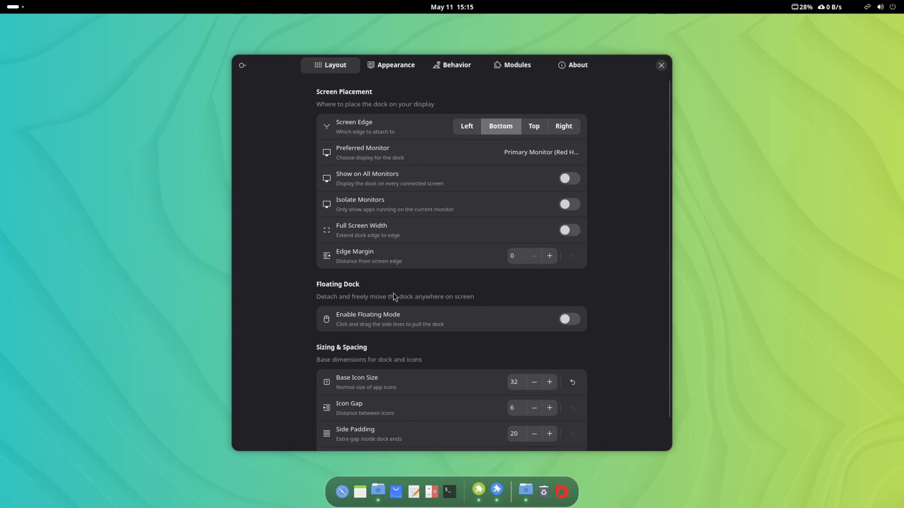
Enable Floating Mode with its Floating Dock Options expanded, and move the detached dock up and leftward from the screen's lower edge
{"action": "left_click", "coordinate": [569, 319]}
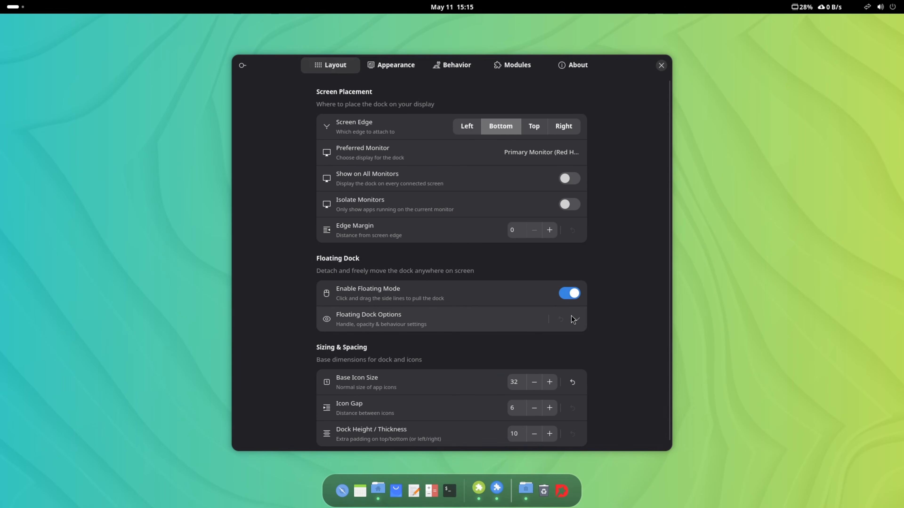
{"action": "left_click", "coordinate": [471, 323]}
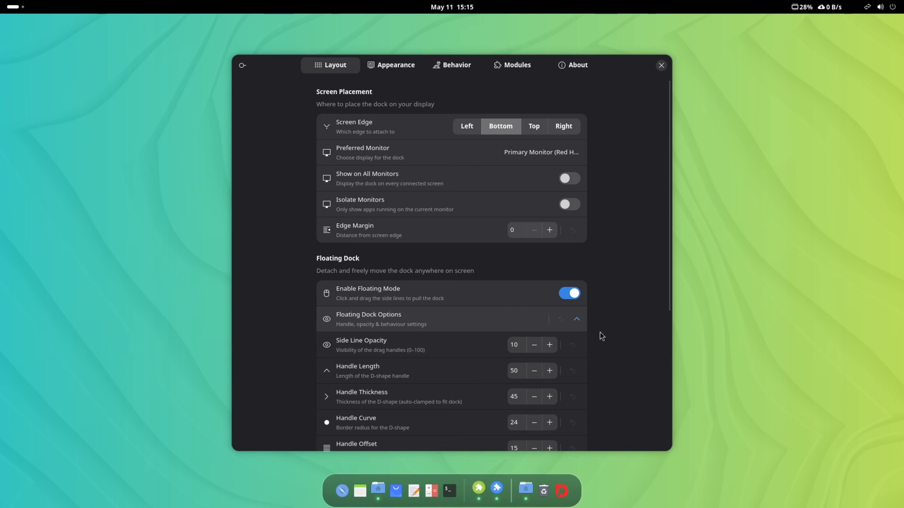
{"action": "scroll", "coordinate": [624, 344], "scroll_direction": "down", "scroll_amount": 5}
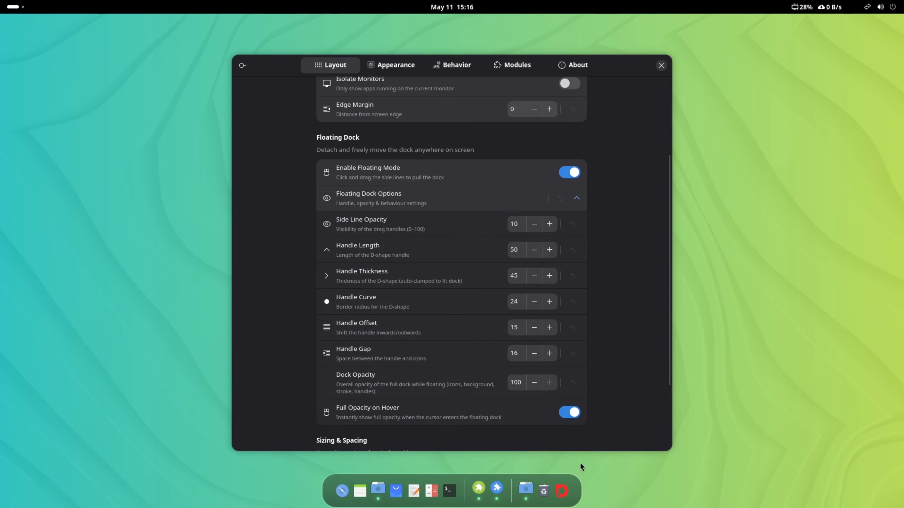
{"action": "left_click_drag", "start_coordinate": [596, 494], "coordinate": [306, 297]}
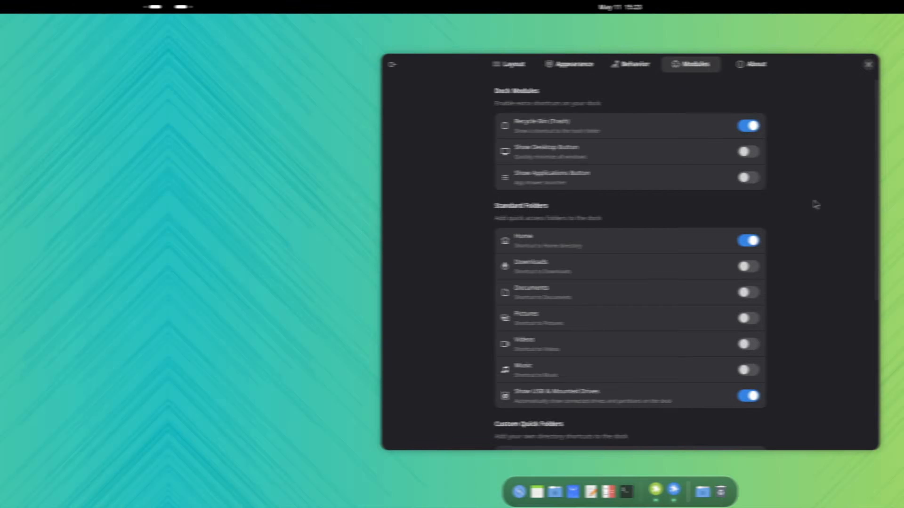
Add a custom quick folder named Projects for /home/itsfoss/Projects with the Code / Projects icon, and open it from the dock
{"action": "scroll", "coordinate": [647, 204], "scroll_direction": "down", "scroll_amount": 5}
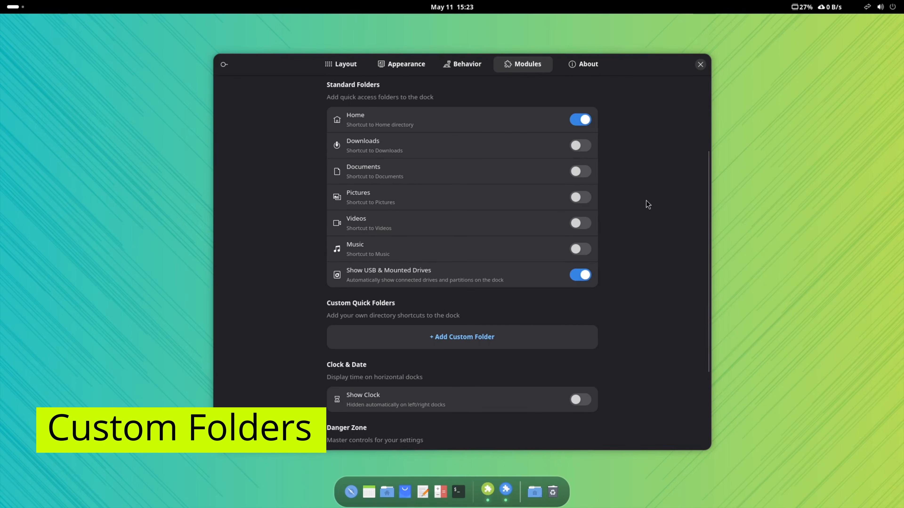
{"action": "left_click", "coordinate": [477, 329]}
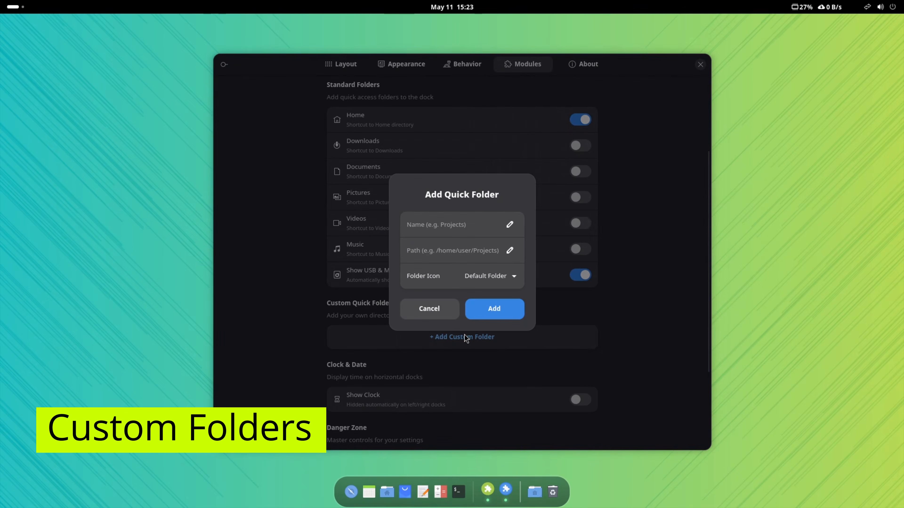
{"action": "left_click", "coordinate": [451, 228]}
{"action": "type", "text": "Projects"}
{"action": "left_click", "coordinate": [457, 250]}
{"action": "type", "text": "/home/itsfoss/Projects"}
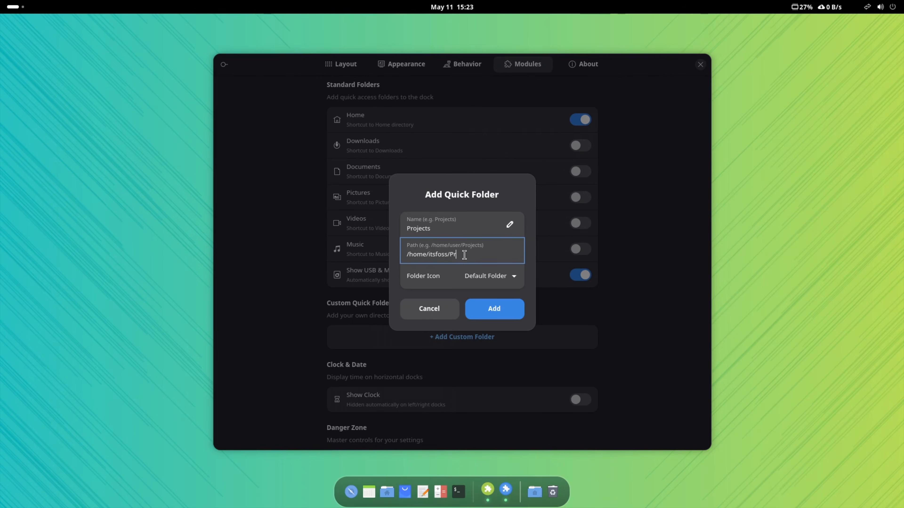
{"action": "left_click", "coordinate": [484, 277]}
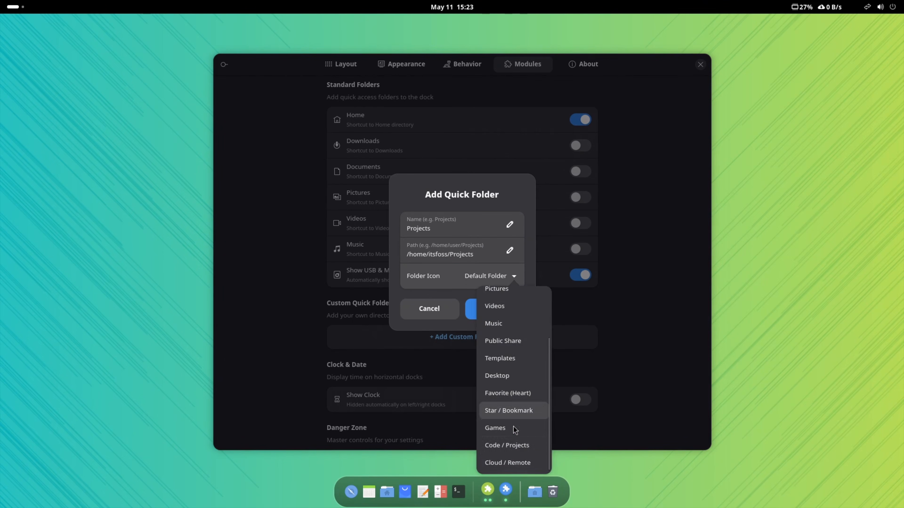
{"action": "left_click", "coordinate": [516, 448]}
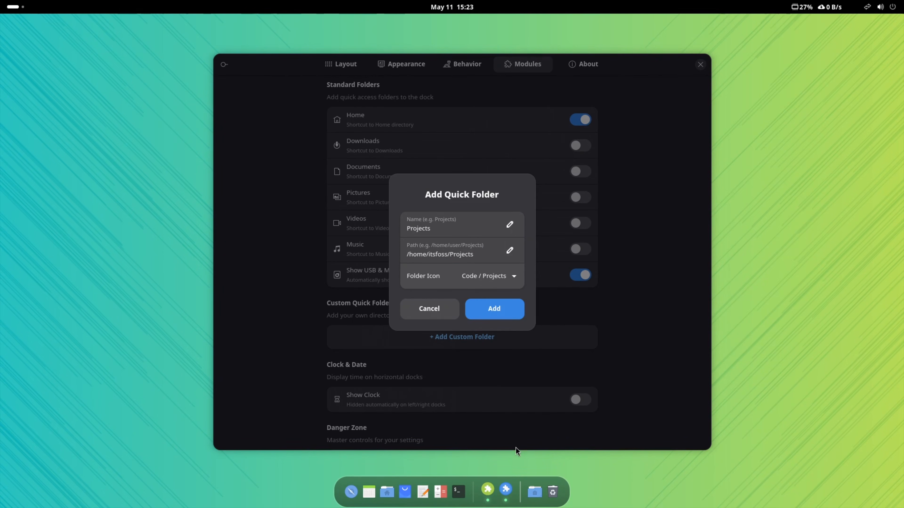
{"action": "left_click", "coordinate": [490, 308]}
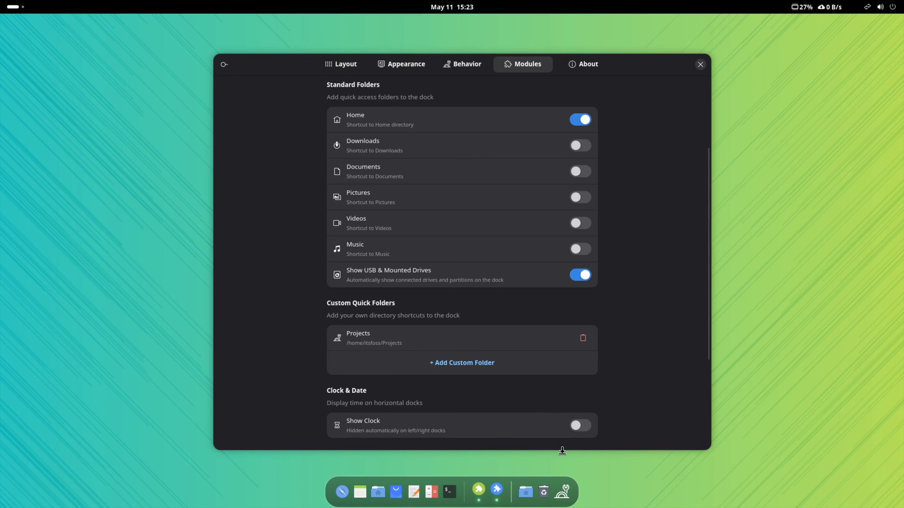
{"action": "left_click", "coordinate": [564, 492]}
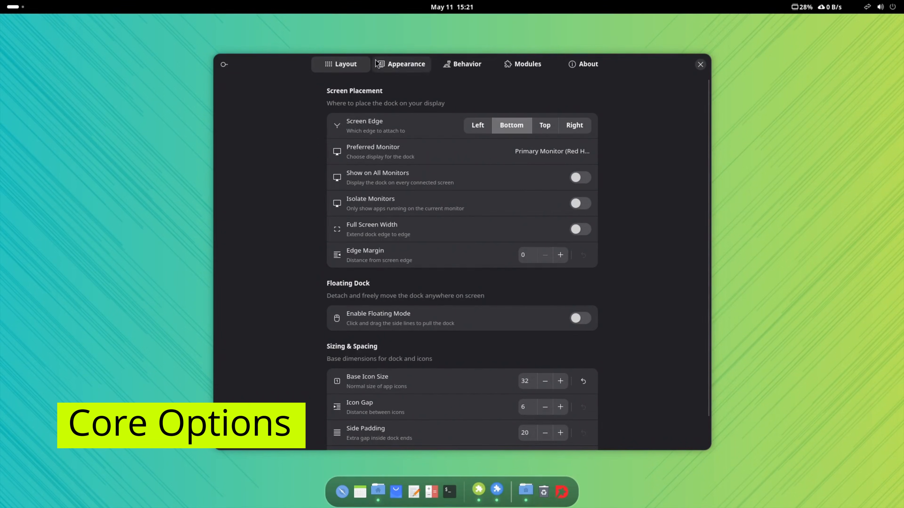
Try the dock's Screen Edge at Left, Top and Right, and return it to Bottom
{"action": "left_click", "coordinate": [477, 125]}
{"action": "left_click", "coordinate": [508, 128]}
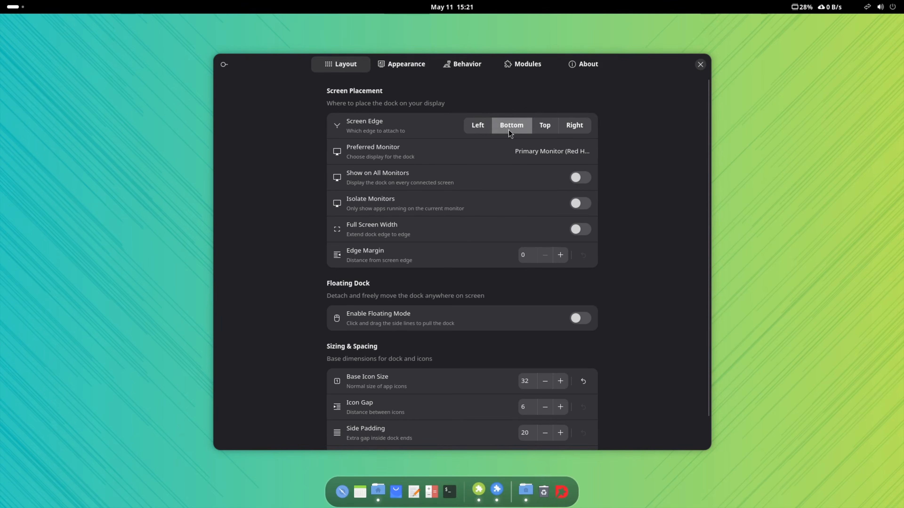
{"action": "left_click", "coordinate": [543, 128]}
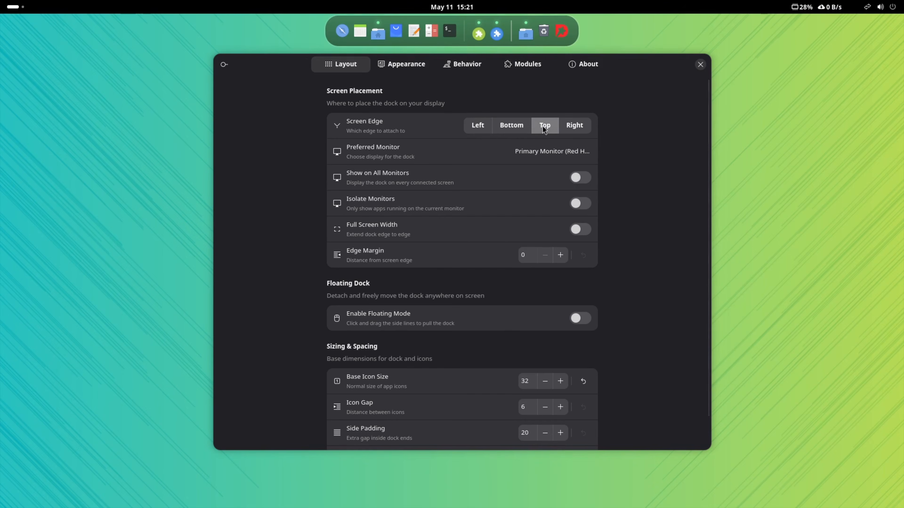
{"action": "left_click", "coordinate": [574, 125]}
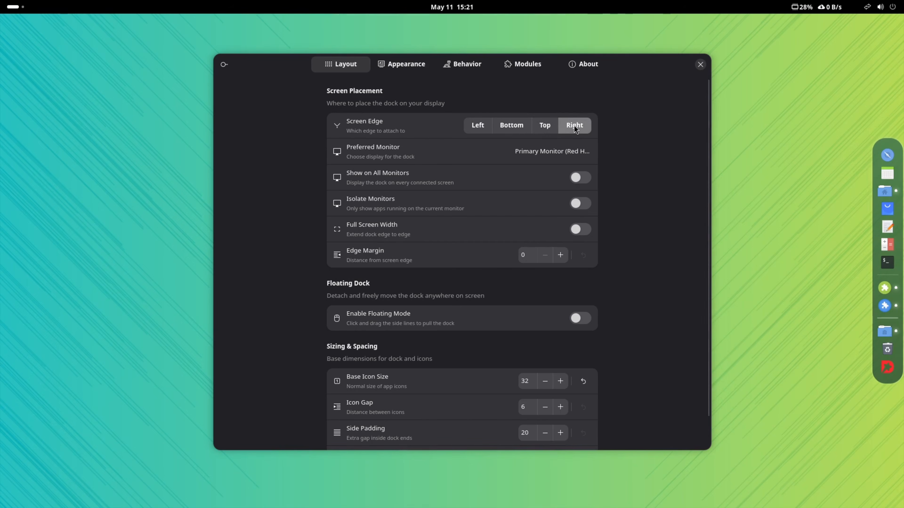
{"action": "left_click", "coordinate": [507, 126]}
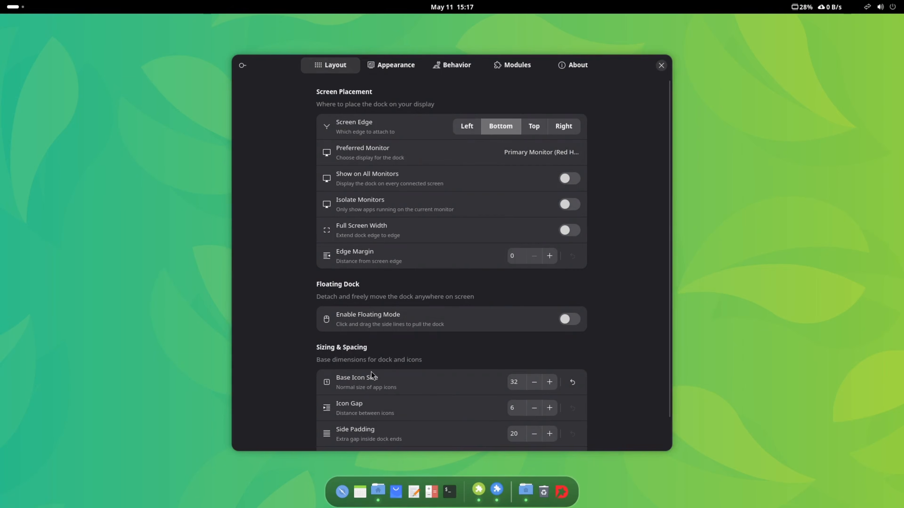
Reduce the dock's Base Icon Size by several increments
{"action": "scroll", "coordinate": [371, 372], "scroll_direction": "down", "scroll_amount": 2}
{"action": "left_click", "coordinate": [532, 350]}
{"action": "left_click", "coordinate": [532, 351]}
{"action": "left_click", "coordinate": [533, 351]}
{"action": "left_click", "coordinate": [533, 350]}
{"action": "left_click", "coordinate": [532, 350]}
{"action": "left_click", "coordinate": [532, 350]}
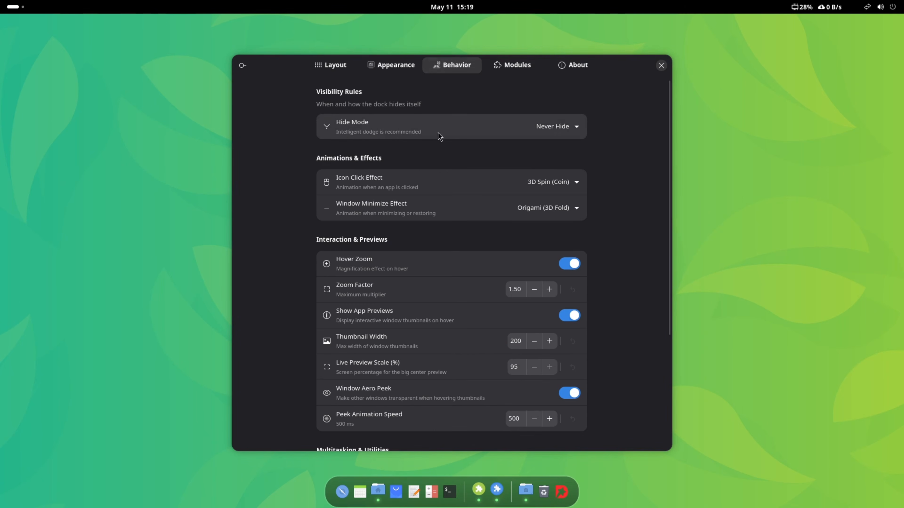
Try the Hide Mode options Intelligent (Dodge Active) and Dodge All Windows, and set the mode to Dodge Active Window
{"action": "left_click", "coordinate": [559, 131]}
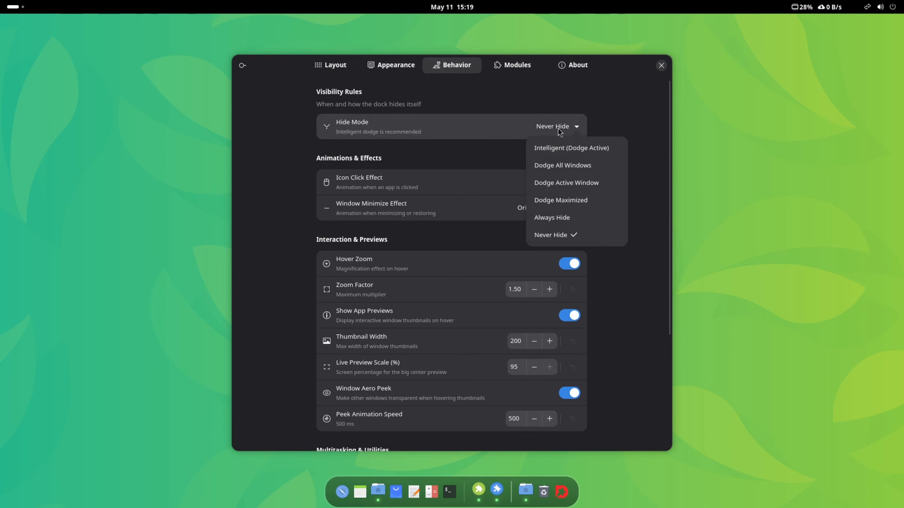
{"action": "left_click", "coordinate": [564, 149]}
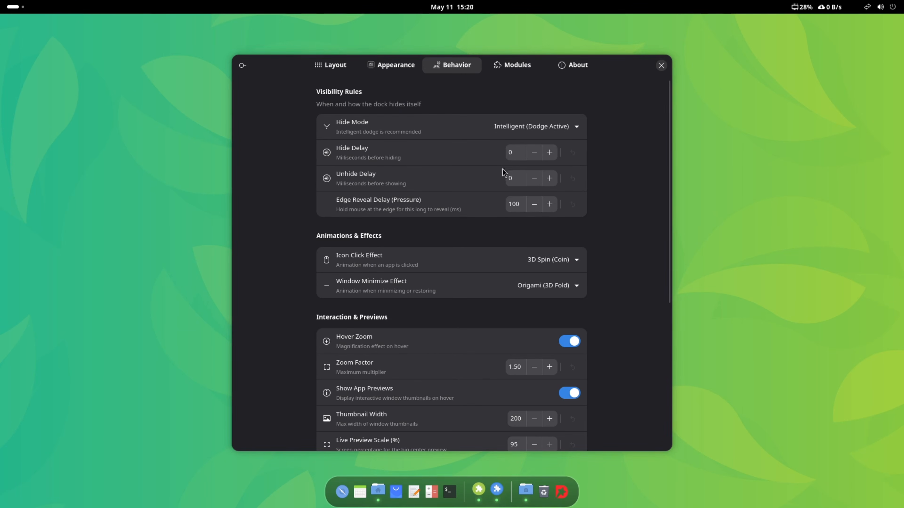
{"action": "left_click", "coordinate": [523, 134]}
{"action": "left_click", "coordinate": [556, 172]}
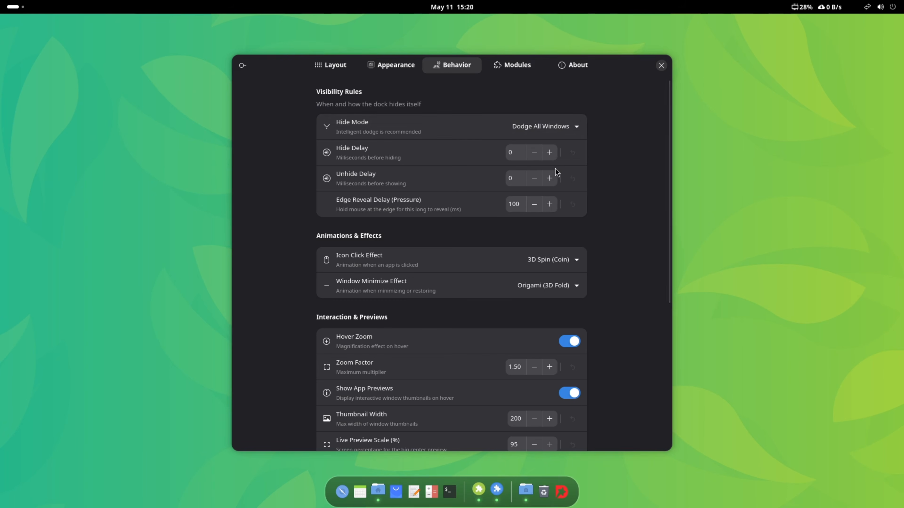
{"action": "left_click", "coordinate": [555, 132]}
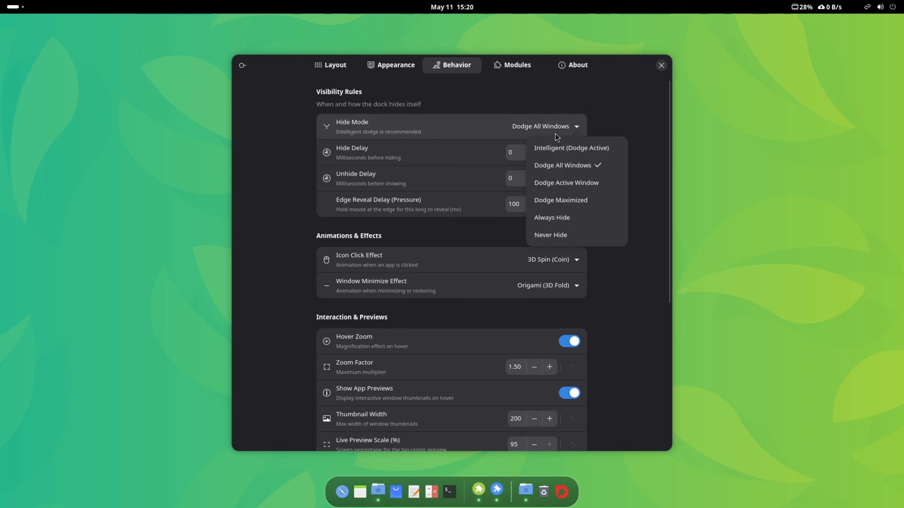
{"action": "left_click", "coordinate": [562, 185]}
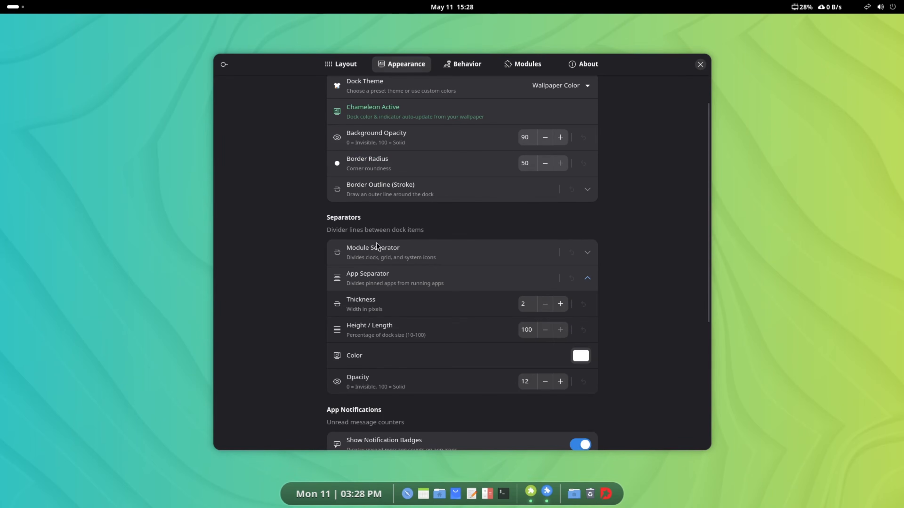
Expand the Module Separator settings and set the thickness to 1 pixel and the height to 90 percent
{"action": "left_click", "coordinate": [423, 254]}
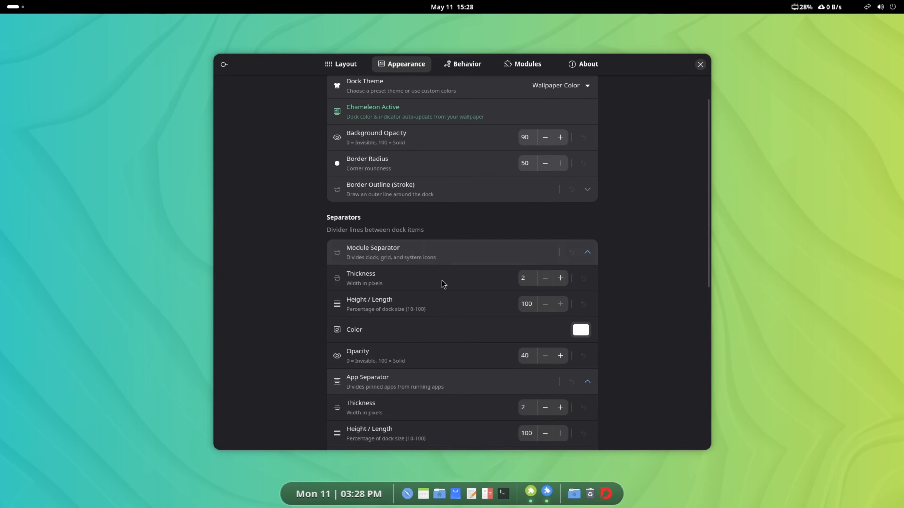
{"action": "left_click", "coordinate": [547, 279]}
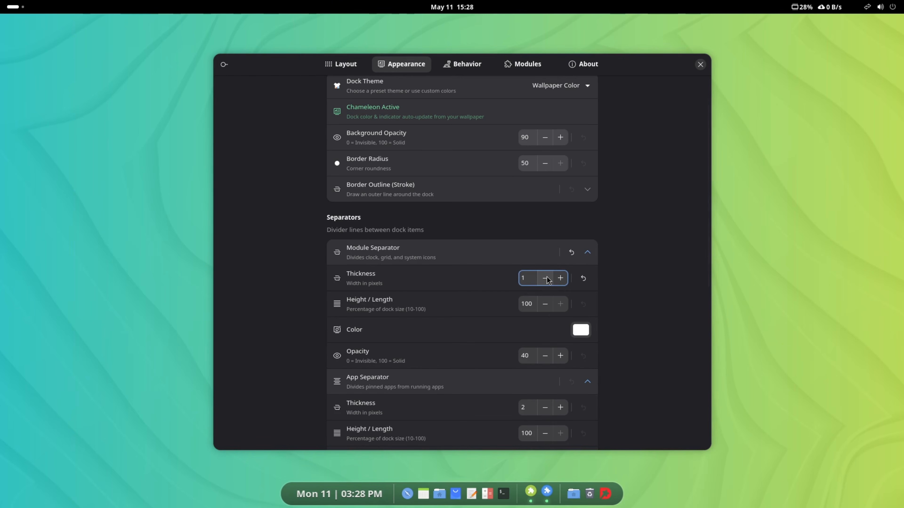
{"action": "left_click", "coordinate": [545, 305]}
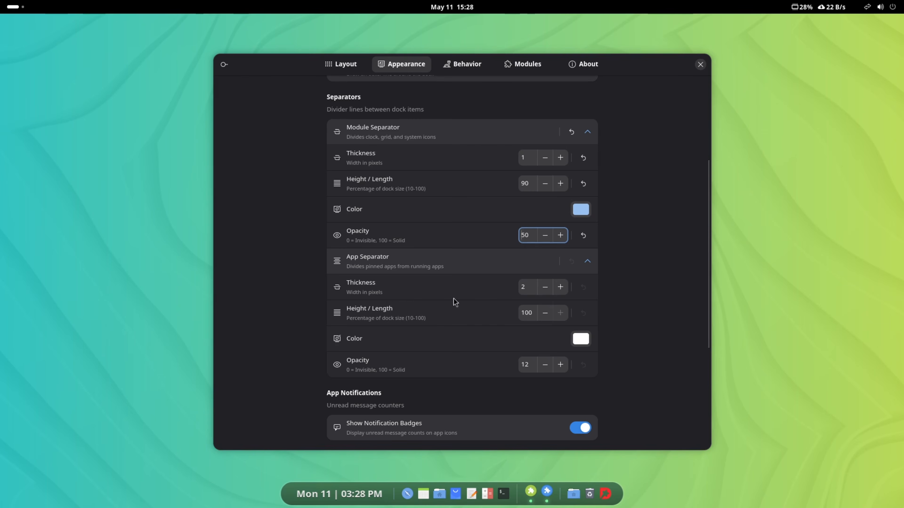
Try an App Separator thickness of 3 pixels and return it to 2
{"action": "left_click", "coordinate": [561, 289]}
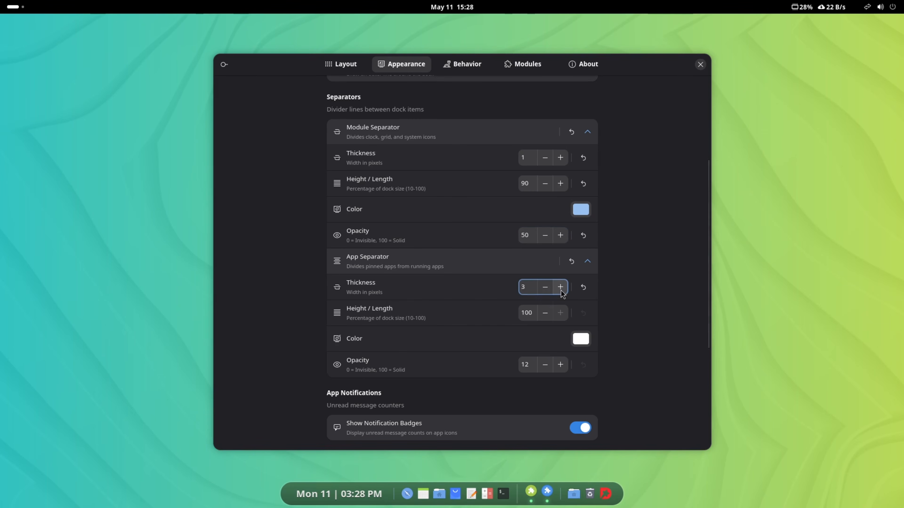
{"action": "left_click", "coordinate": [548, 292]}
{"action": "scroll", "coordinate": [555, 250], "scroll_direction": "down", "scroll_amount": 3}
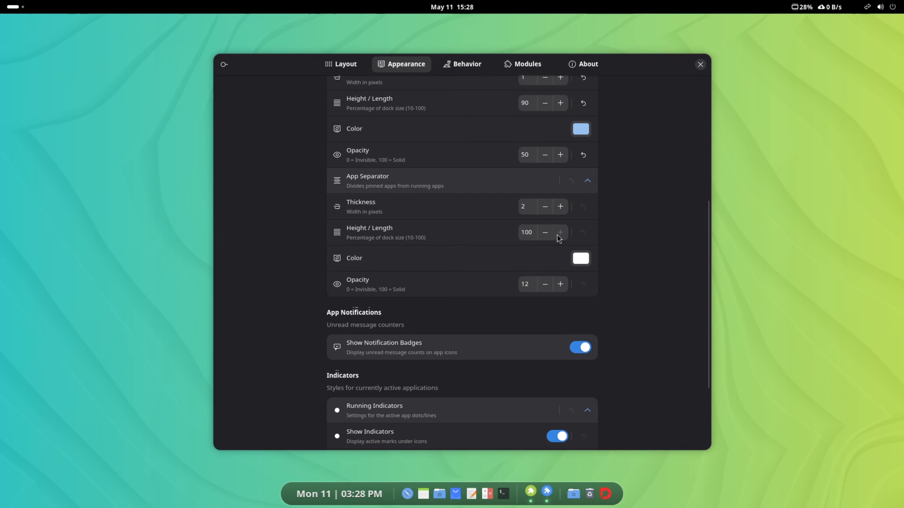
Set the App Separator's height to 85 percent and its color to light blue
{"action": "left_click", "coordinate": [546, 237]}
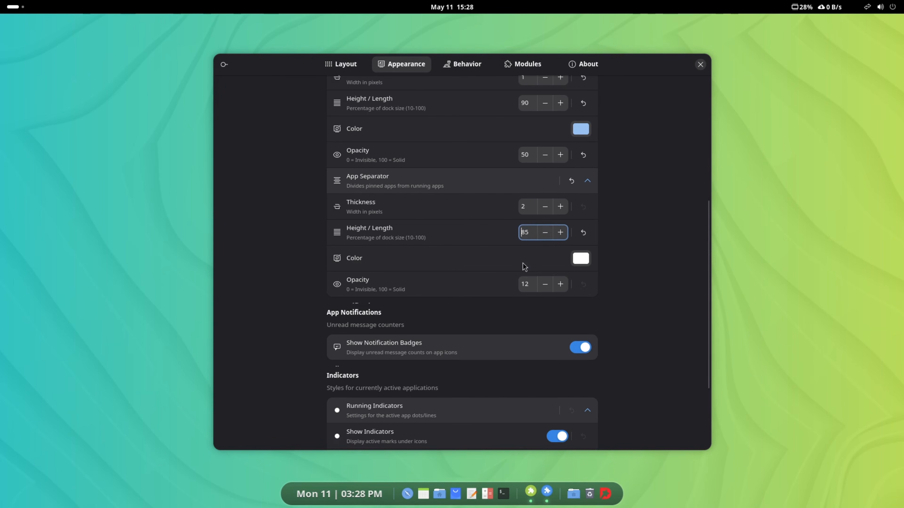
{"action": "left_click", "coordinate": [580, 262]}
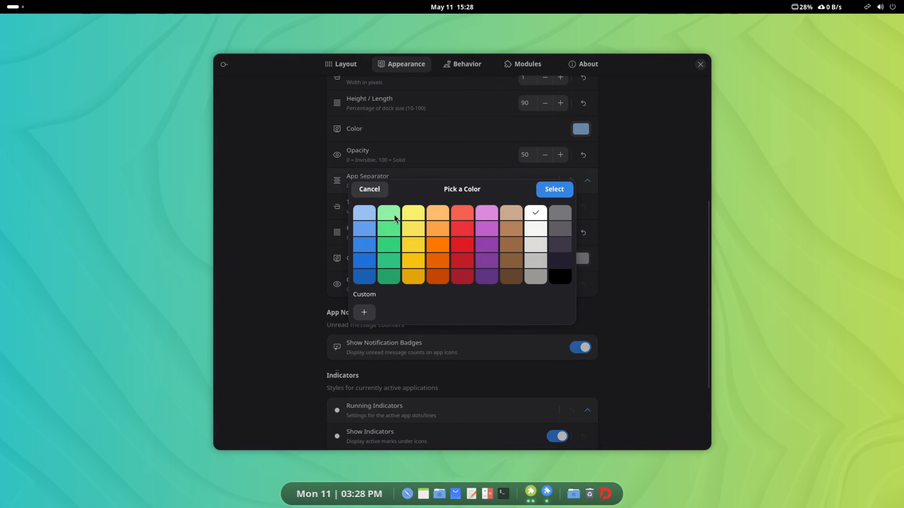
{"action": "left_click", "coordinate": [562, 190]}
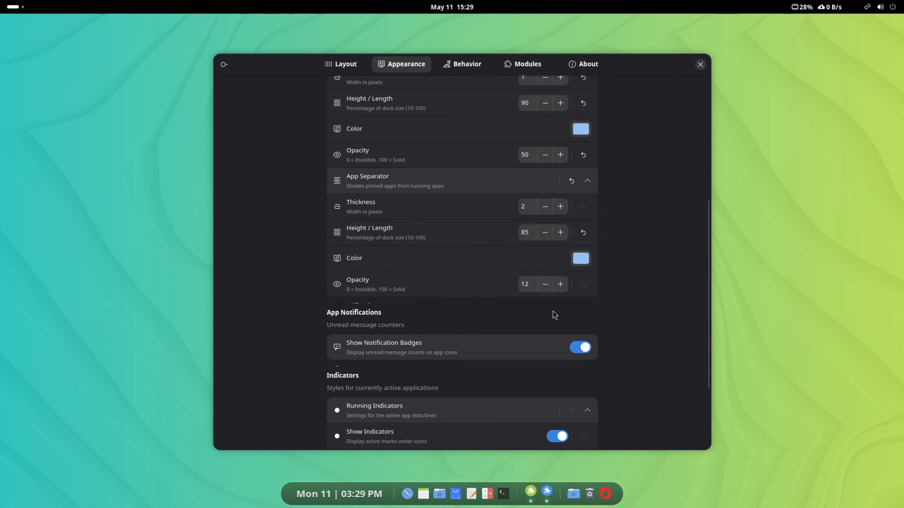
Raise the App Separator's opacity to about 27
{"action": "left_click", "coordinate": [562, 287]}
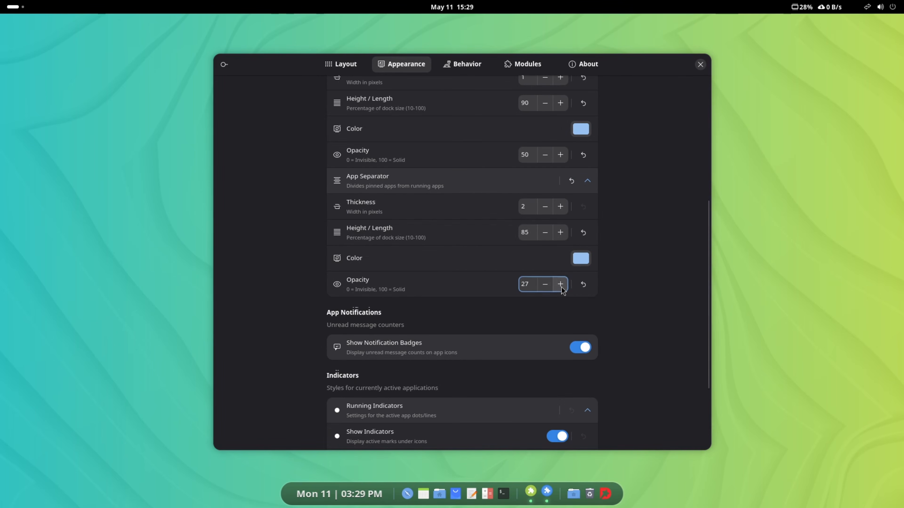
{"action": "left_click", "coordinate": [561, 285]}
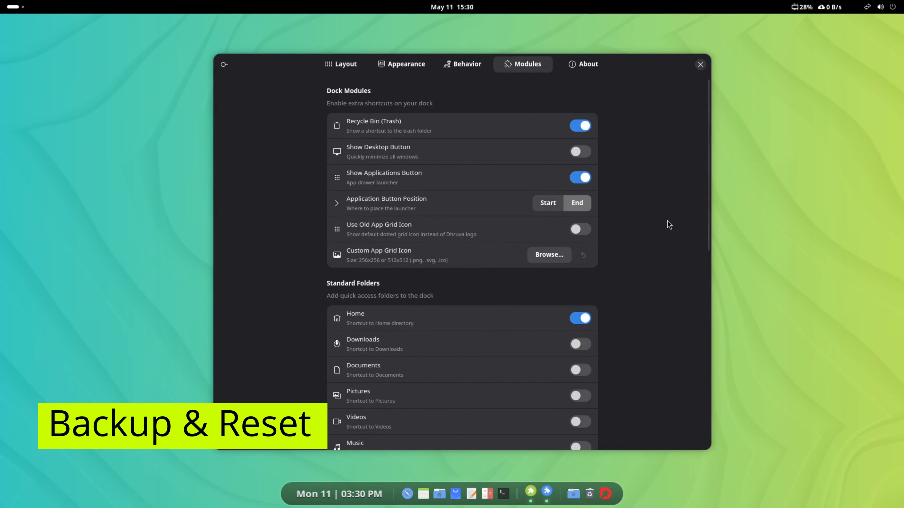
Export the dock configuration to the Home folder as dhruva_config.json
{"action": "scroll", "coordinate": [659, 174], "scroll_direction": "down", "scroll_amount": 12}
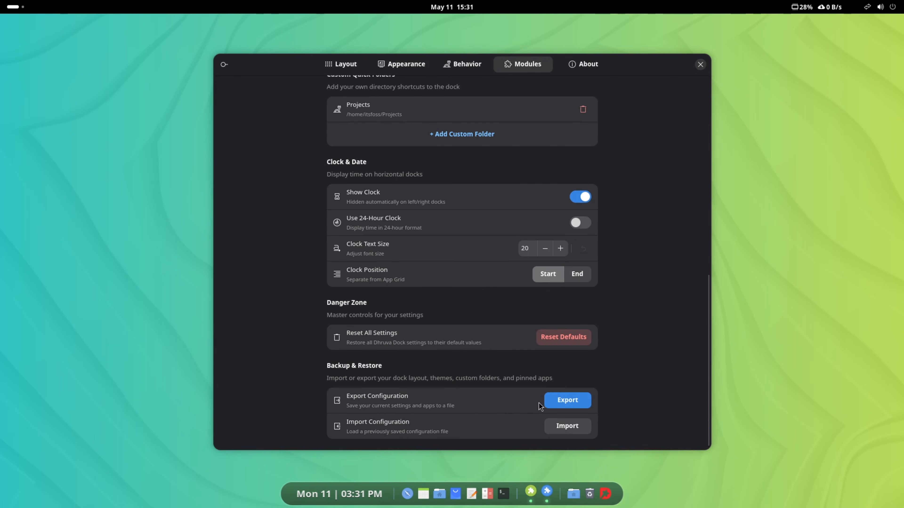
{"action": "left_click", "coordinate": [560, 400]}
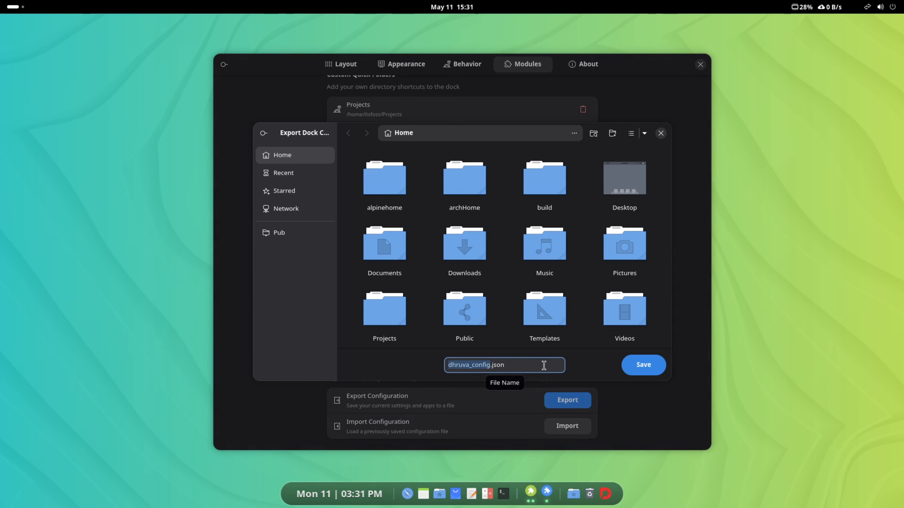
{"action": "left_click", "coordinate": [641, 367]}
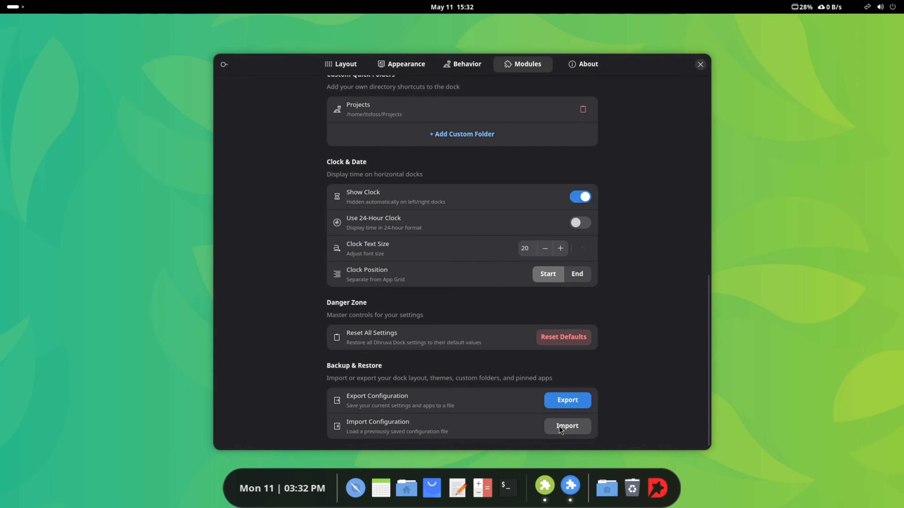
Import the saved dock configuration from dhruva_config.json in the Home folder
{"action": "left_click", "coordinate": [560, 427]}
{"action": "scroll", "coordinate": [398, 306], "scroll_direction": "down", "scroll_amount": 2}
{"action": "left_click", "coordinate": [398, 308]}
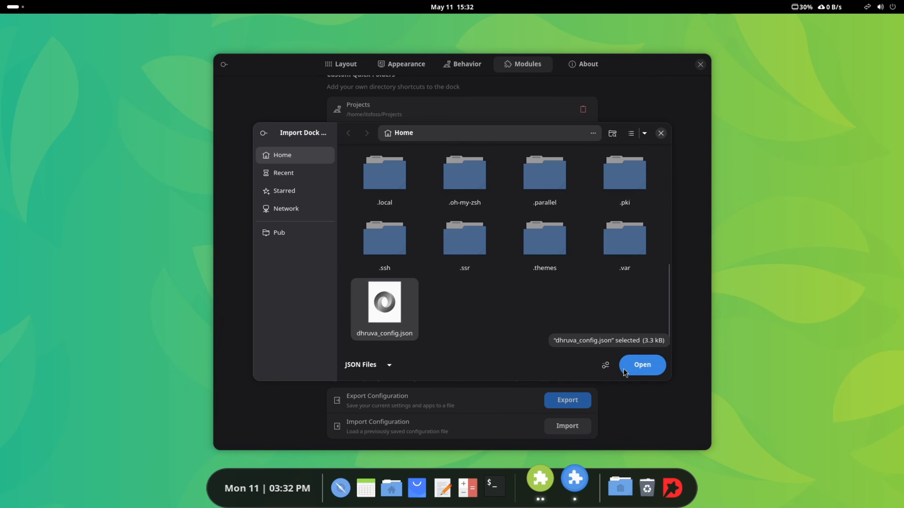
{"action": "left_click", "coordinate": [637, 367]}
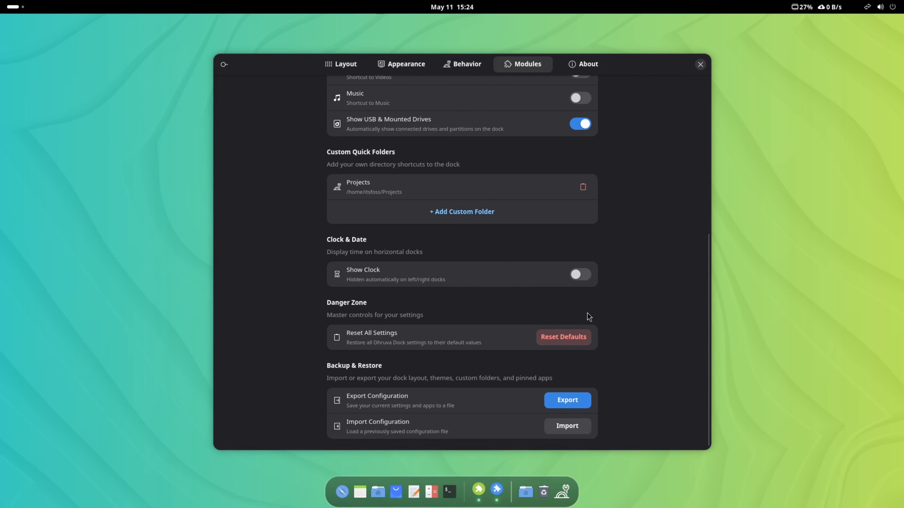
Reset all Dhruva Dock settings to their defaults and confirm the reset
{"action": "left_click", "coordinate": [555, 339]}
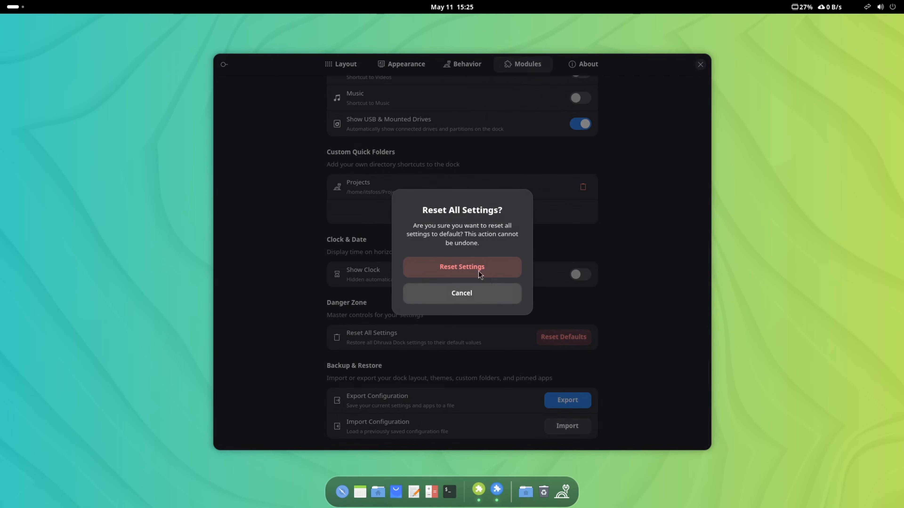
{"action": "left_click", "coordinate": [466, 267]}
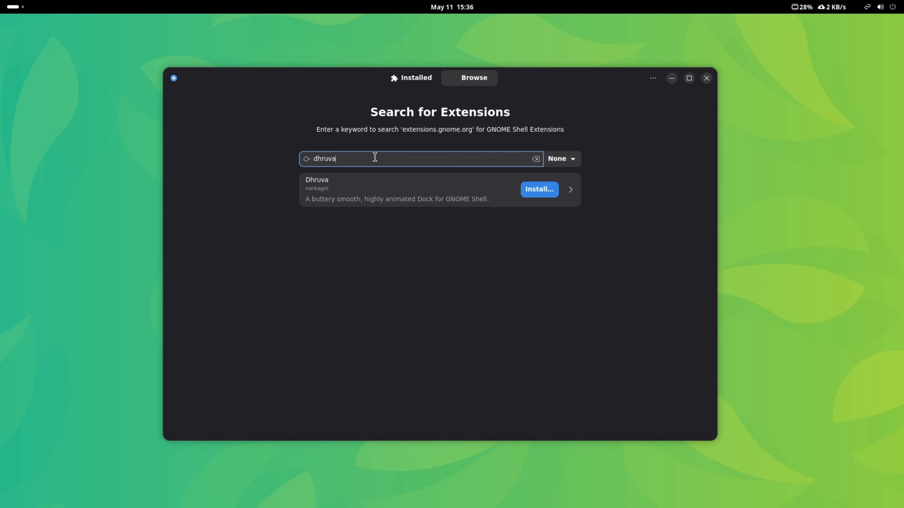
Open the Dhruva search result and examine the feature list on its GNOME extensions web page
{"action": "left_click", "coordinate": [360, 189]}
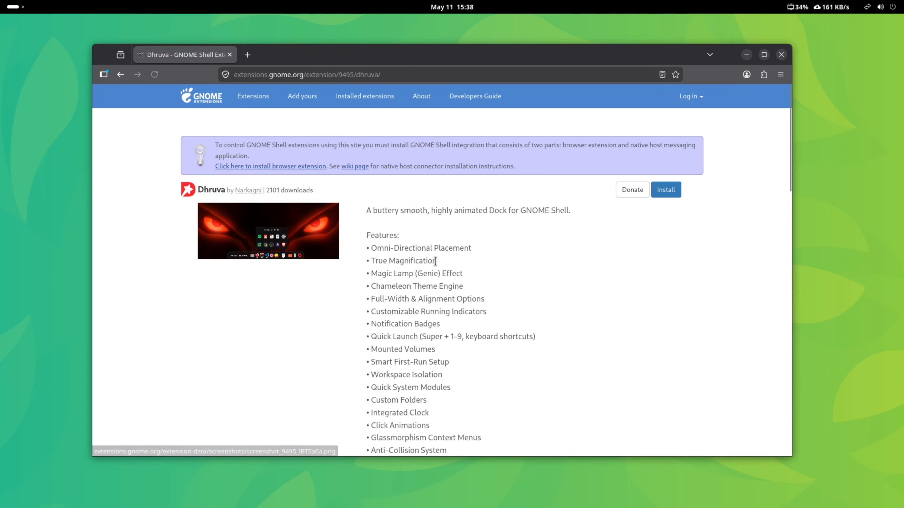
{"action": "scroll", "coordinate": [461, 271], "scroll_direction": "down", "scroll_amount": 5}
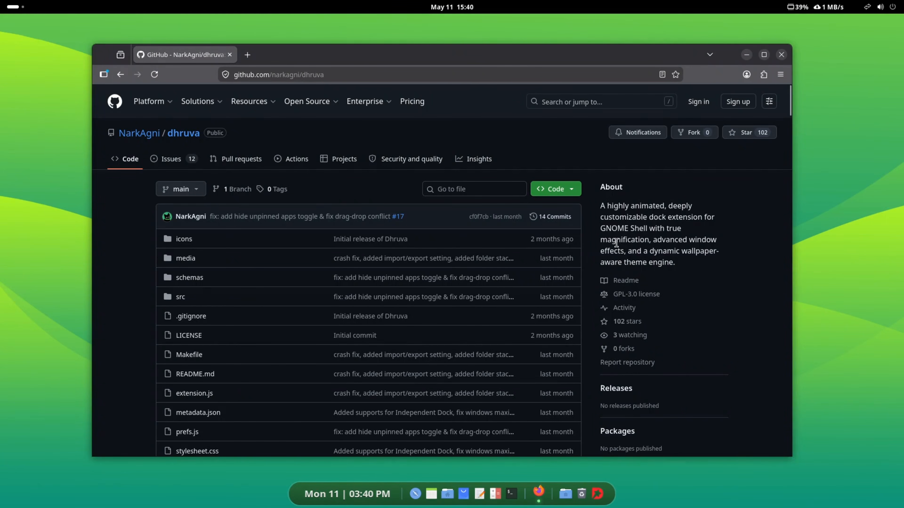
Look through the Dhruva GitHub repository's README, including its overview and gallery
{"action": "scroll", "coordinate": [378, 246], "scroll_direction": "down", "scroll_amount": 5}
{"action": "scroll", "coordinate": [382, 258], "scroll_direction": "down", "scroll_amount": 4}
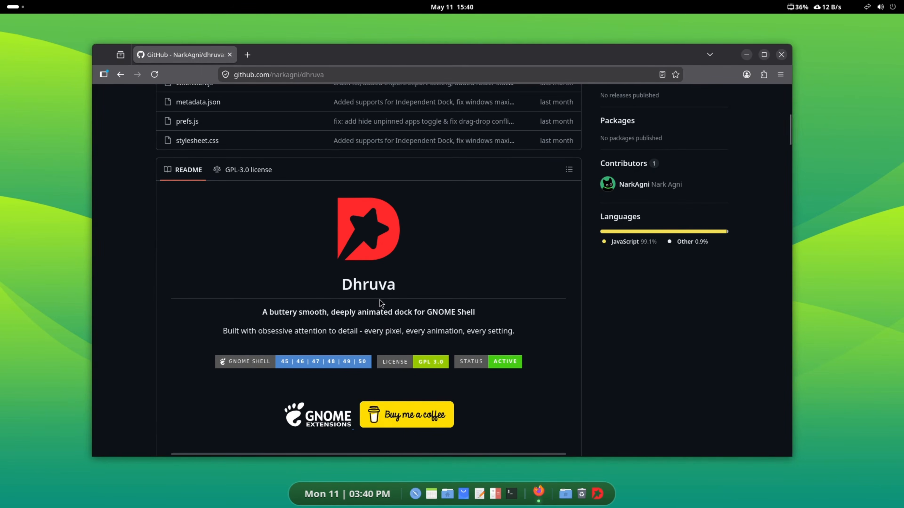
{"action": "scroll", "coordinate": [380, 300], "scroll_direction": "down", "scroll_amount": 7}
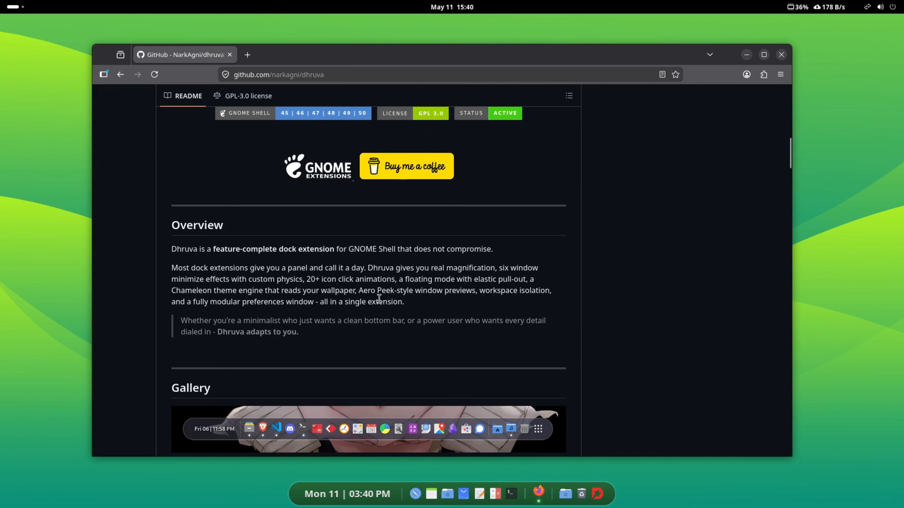
{"action": "scroll", "coordinate": [379, 301], "scroll_direction": "down", "scroll_amount": 7}
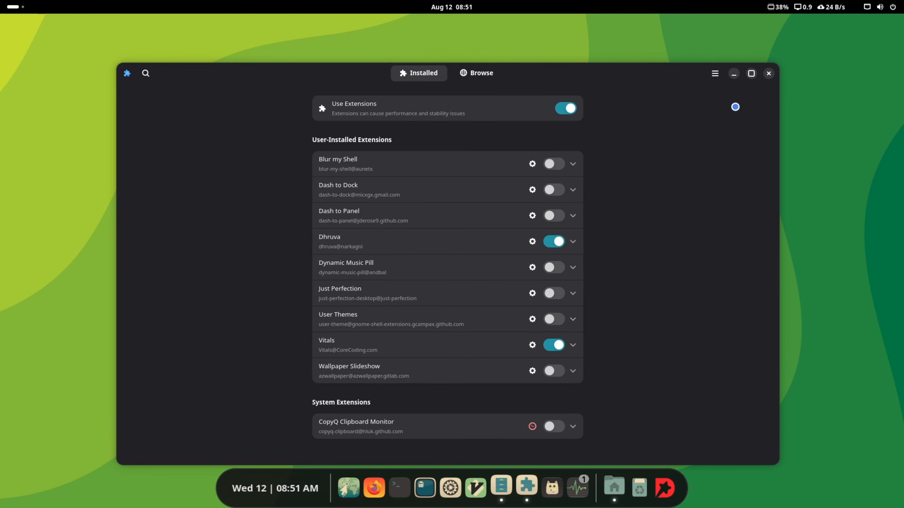
Close the extension manager window
{"action": "left_click", "coordinate": [768, 74]}
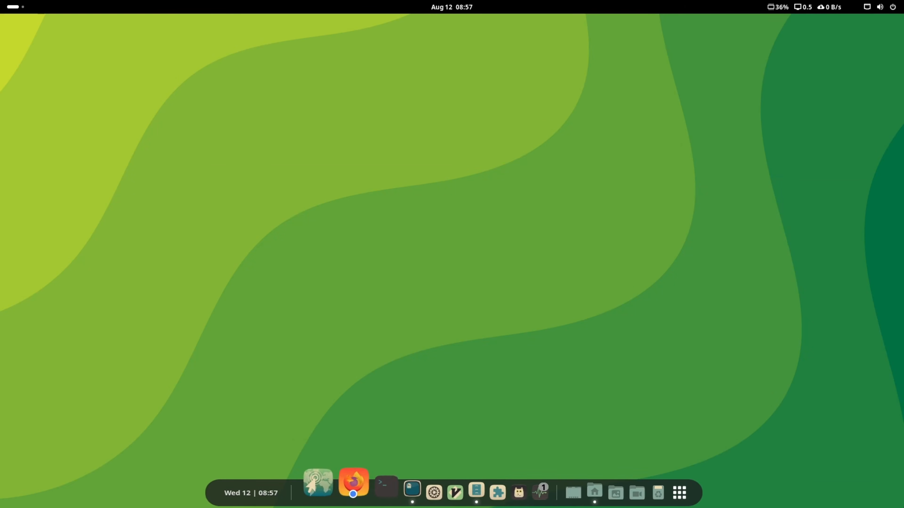
Restore and minimize the terminal window and the Files window from the dock to view the window animations
{"action": "left_click", "coordinate": [395, 490]}
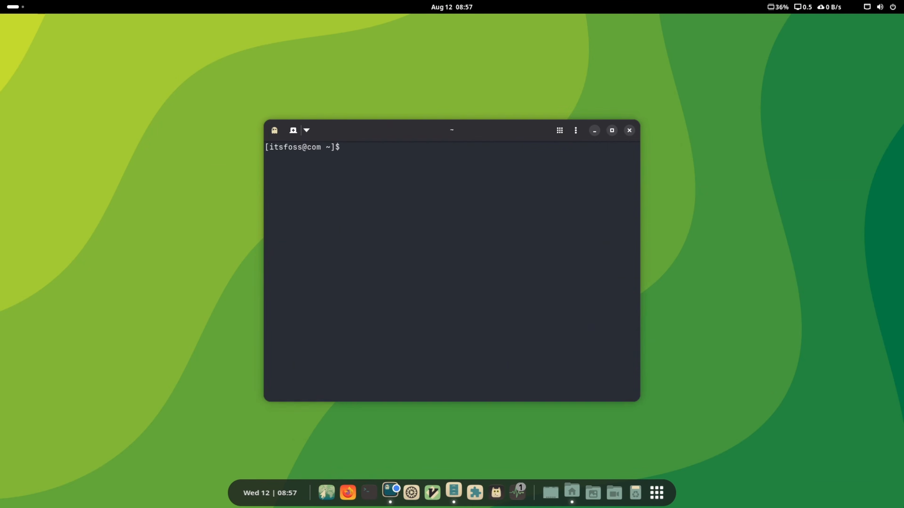
{"action": "left_click", "coordinate": [396, 488]}
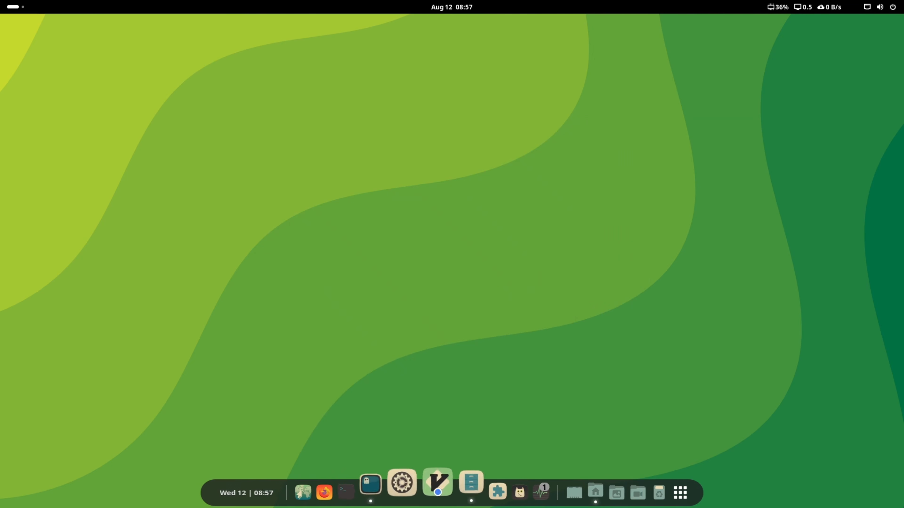
{"action": "left_click", "coordinate": [458, 490]}
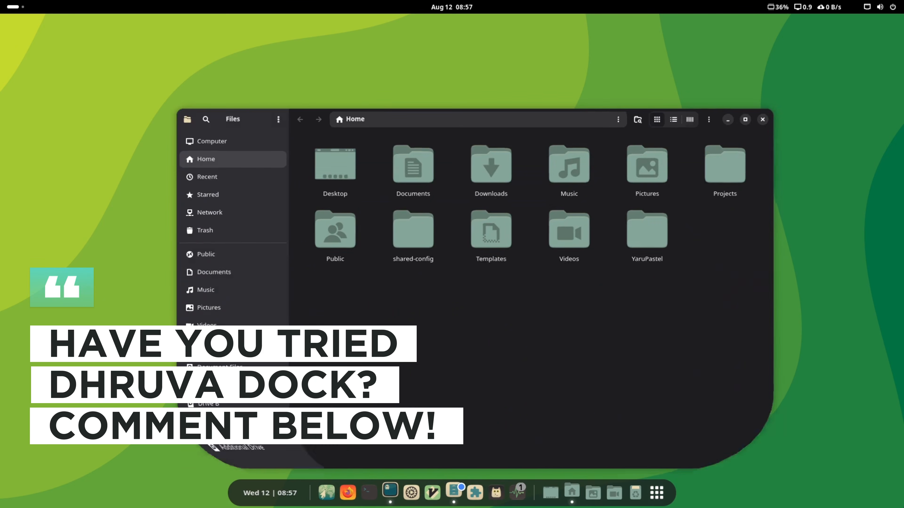
{"action": "left_click", "coordinate": [461, 487]}
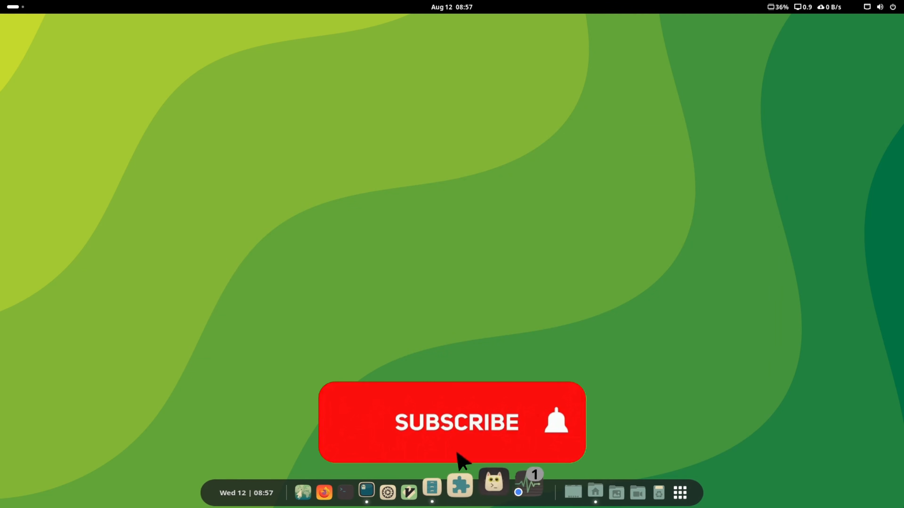